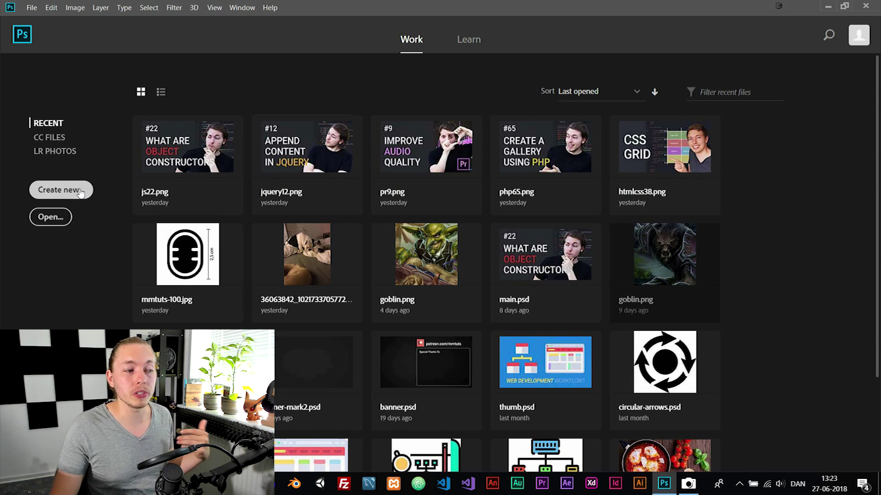
Start a new document and browse the blank presets for photo, print, art and illustration, web, mobile, and film and video
click(31, 8)
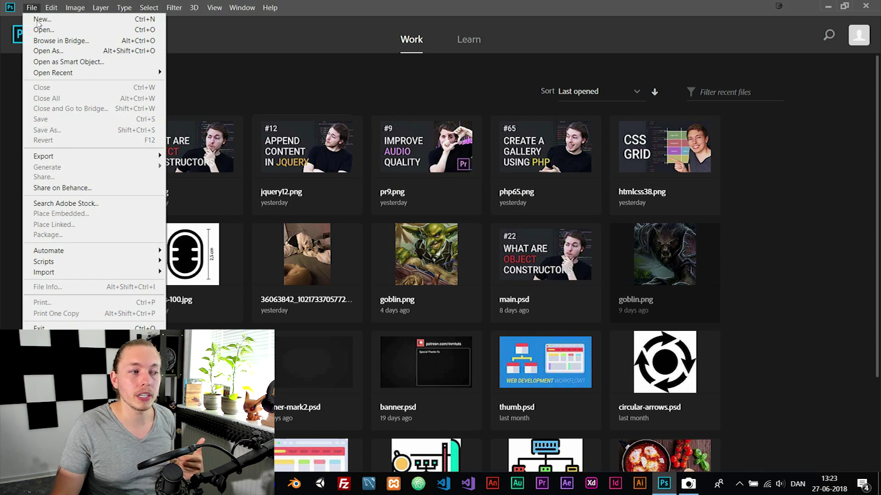
click(38, 21)
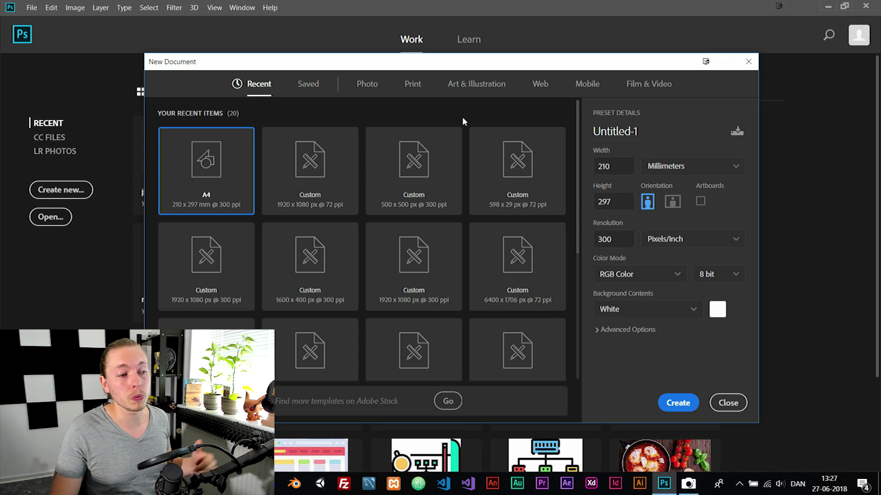
click(373, 91)
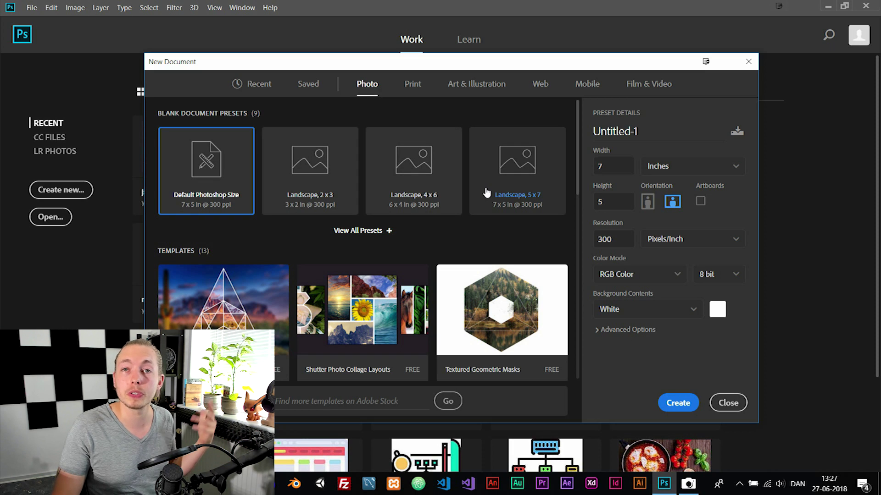
click(377, 232)
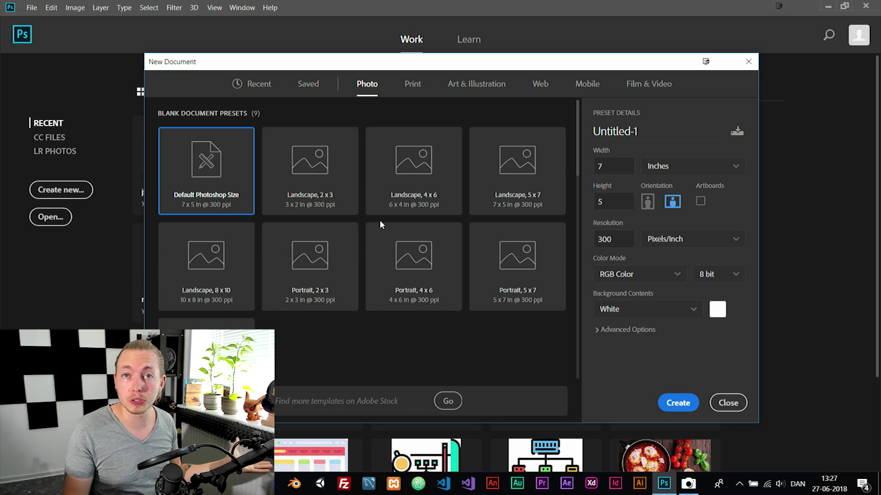
click(410, 85)
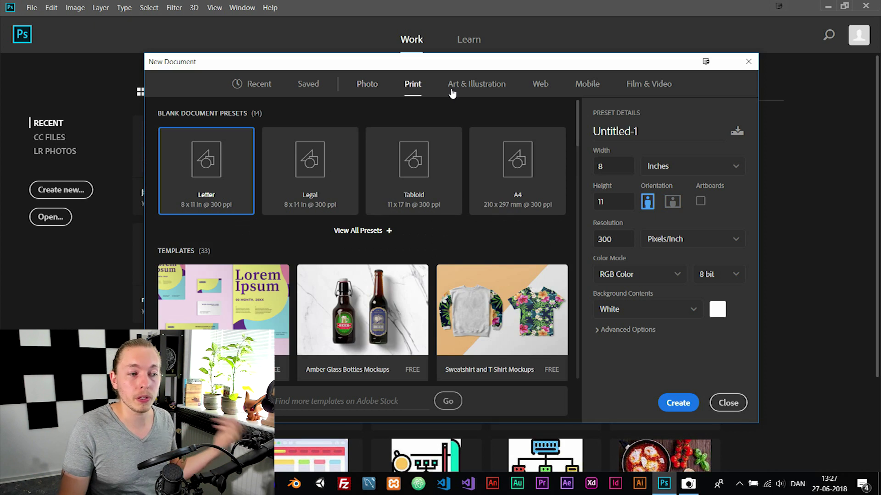
click(465, 87)
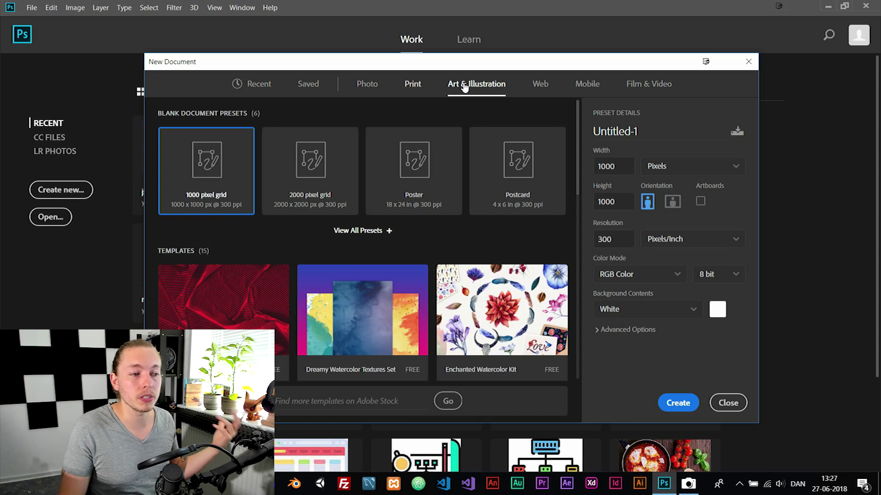
click(539, 88)
click(586, 85)
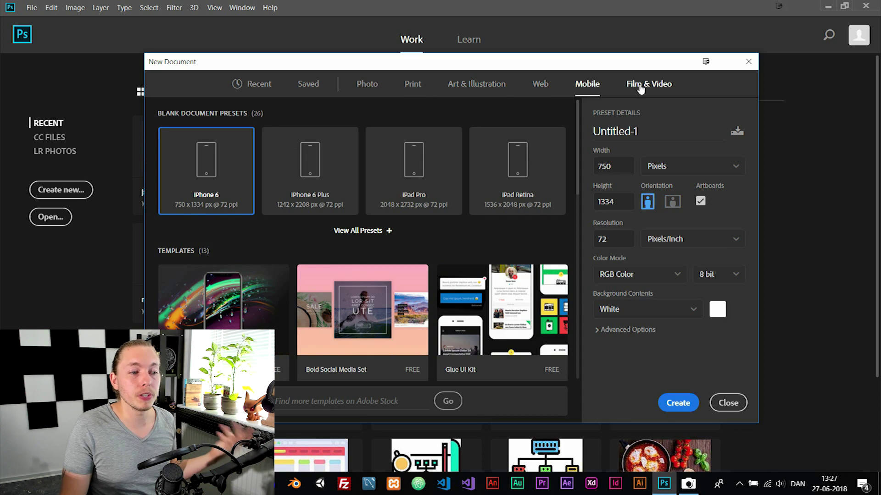
click(641, 88)
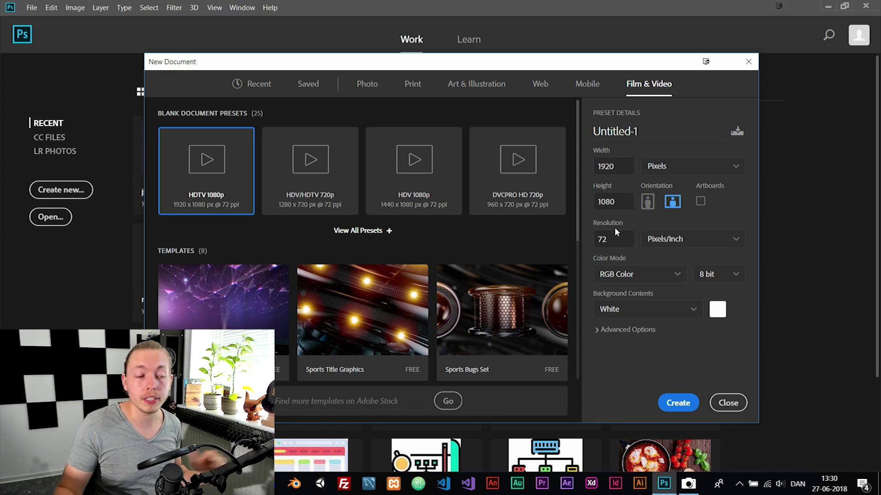
Examine the document name setting and the measurement units available for the document's width
click(666, 133)
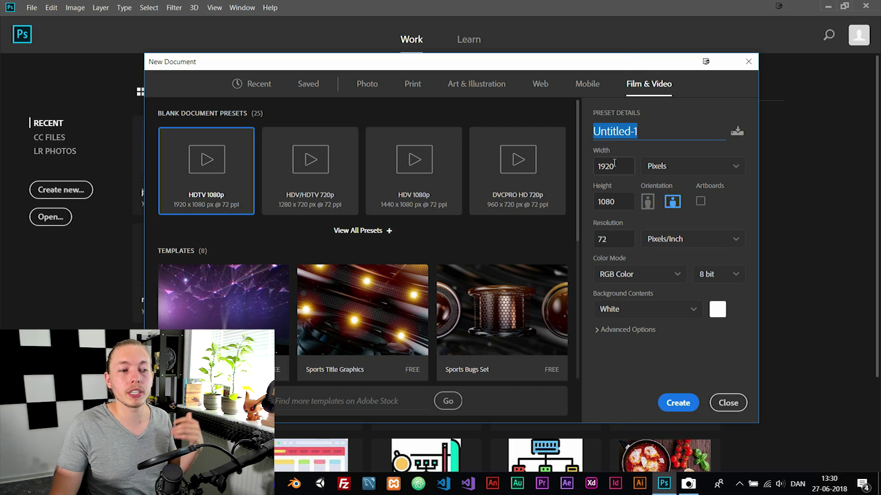
click(698, 168)
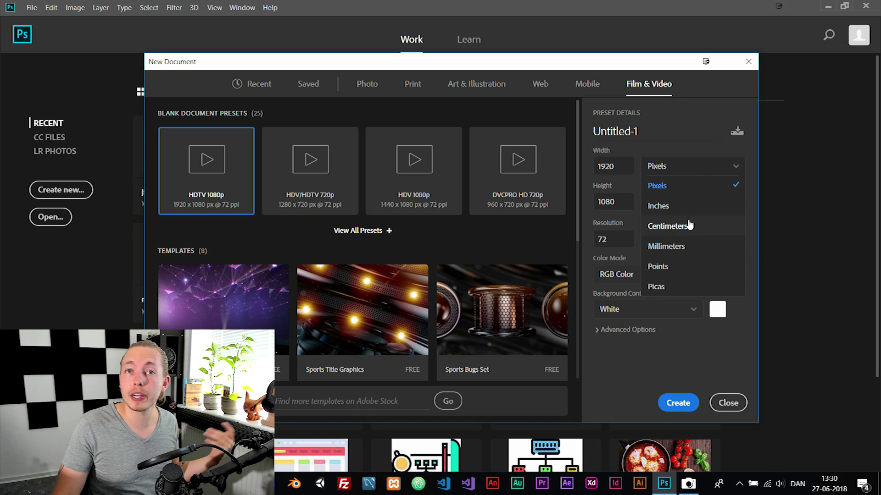
click(710, 170)
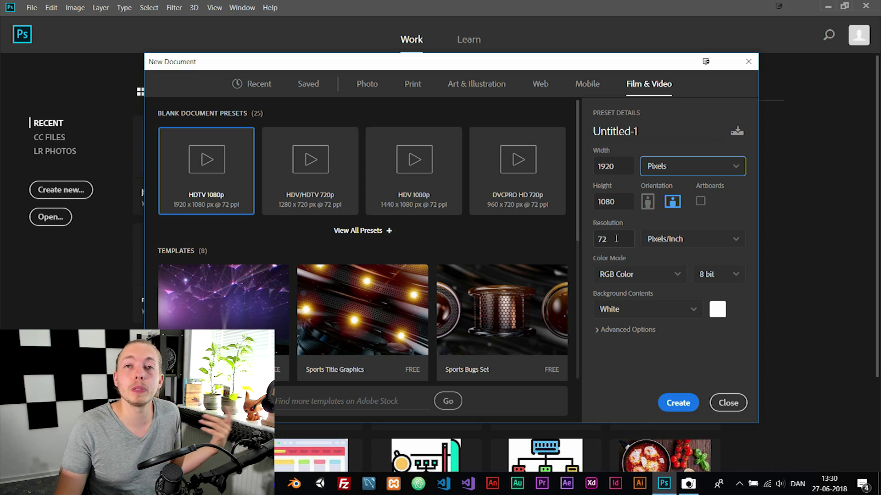
Set the new document's resolution to 300 pixels/inch and review the available color modes
double_click(616, 239)
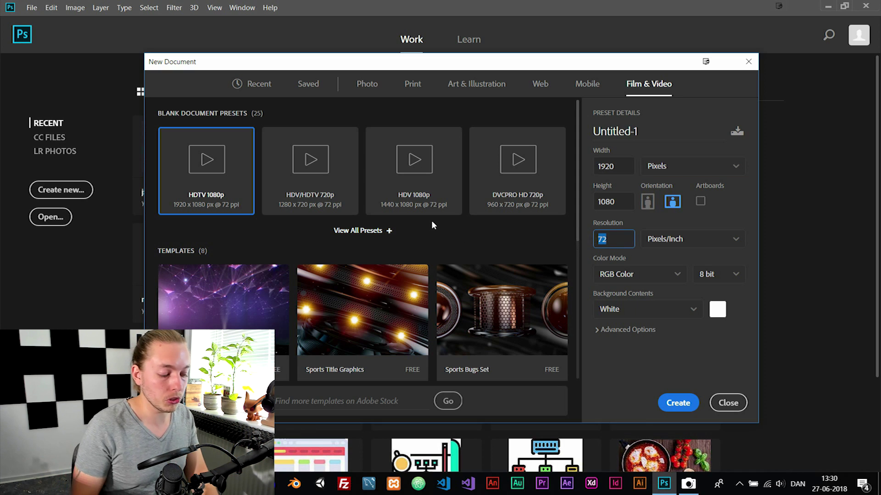
text(150)
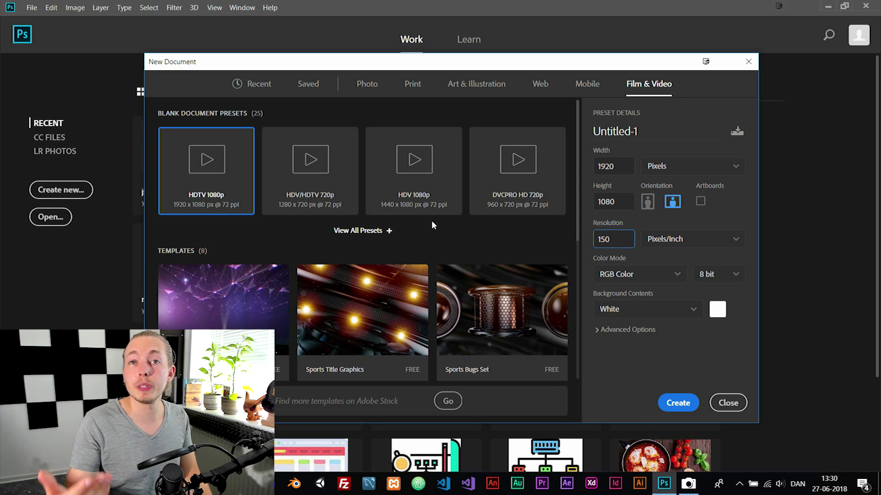
key(BackSpace)
key(BackSpace)
key(BackSpace)
text(300)
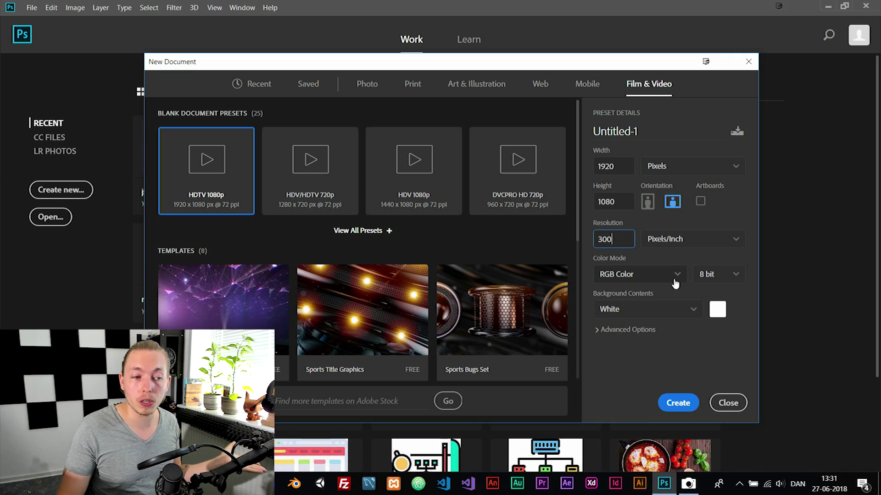
click(675, 284)
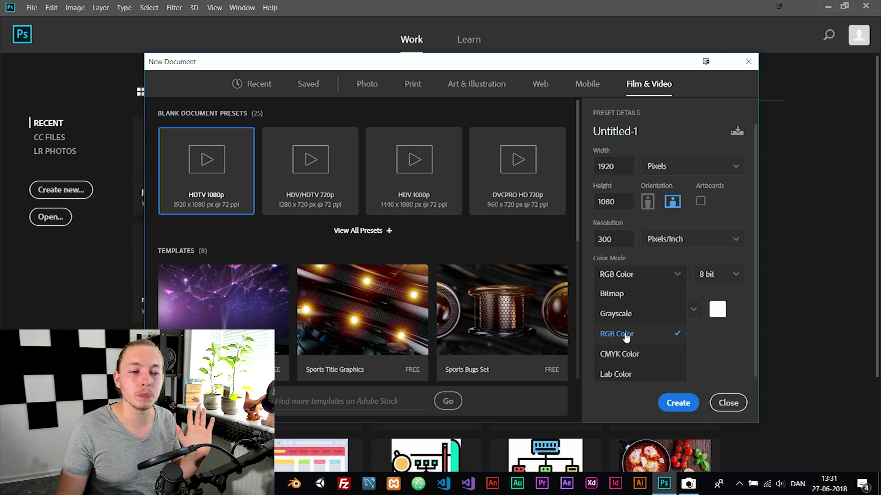
click(709, 335)
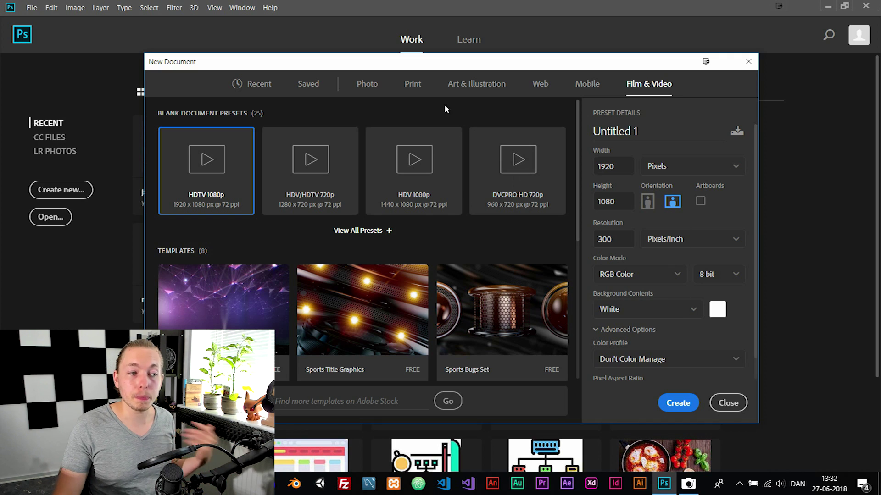
Create a blank document from the A4 print preset, 210 x 297 mm at 300 ppi
click(410, 86)
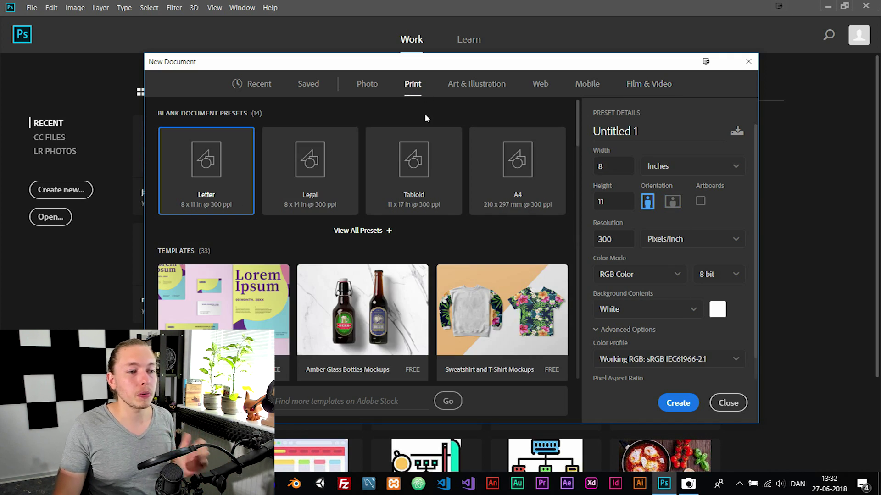
click(518, 172)
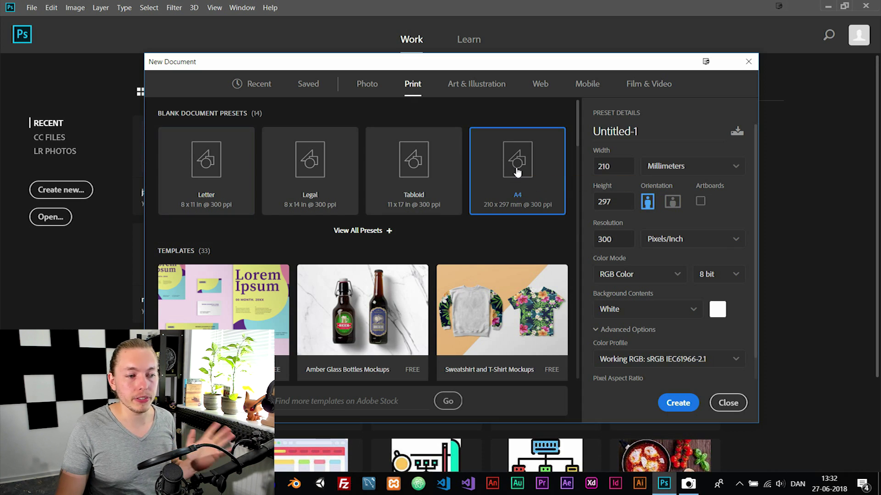
click(681, 405)
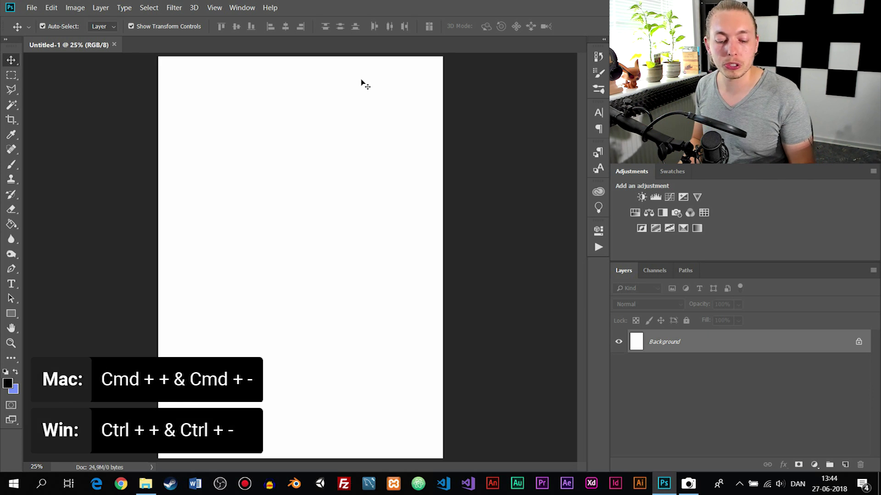
Inspect the blank page at several zoom levels up to 50% and pan across its edges, finishing at 33.33%
key(ctrl+plus)
key(ctrl+minus)
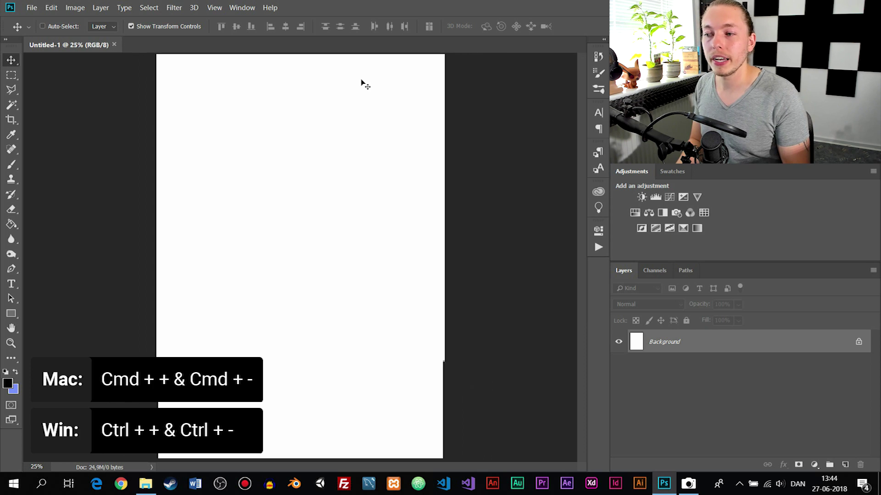
key(ctrl+plus)
key(ctrl+plus)
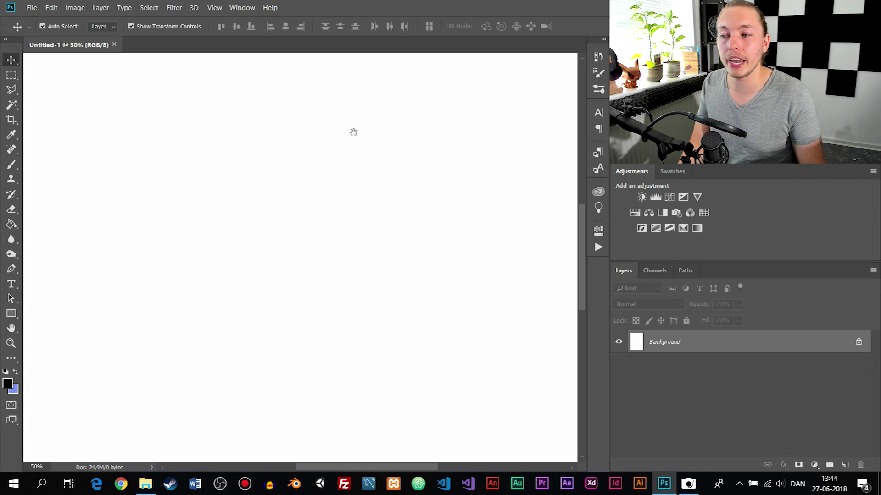
drag(188, 124, 420, 187)
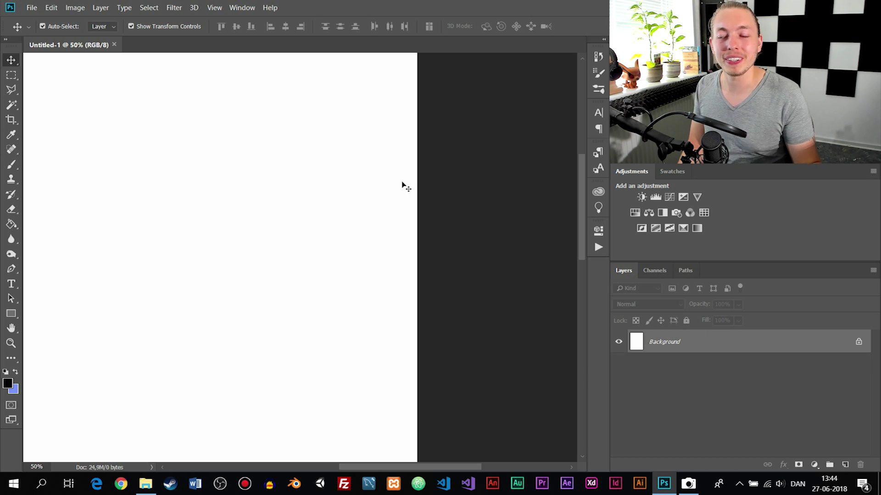
drag(581, 202, 422, 249)
drag(321, 291, 374, 248)
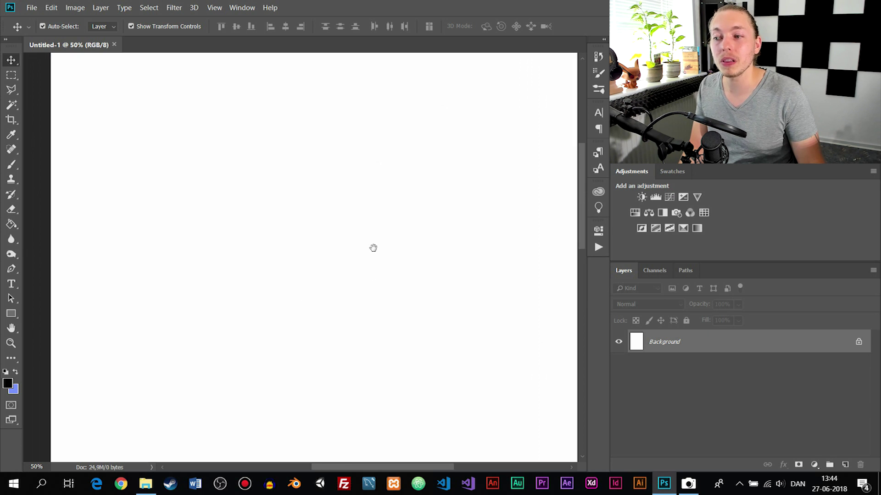
drag(328, 344, 360, 167)
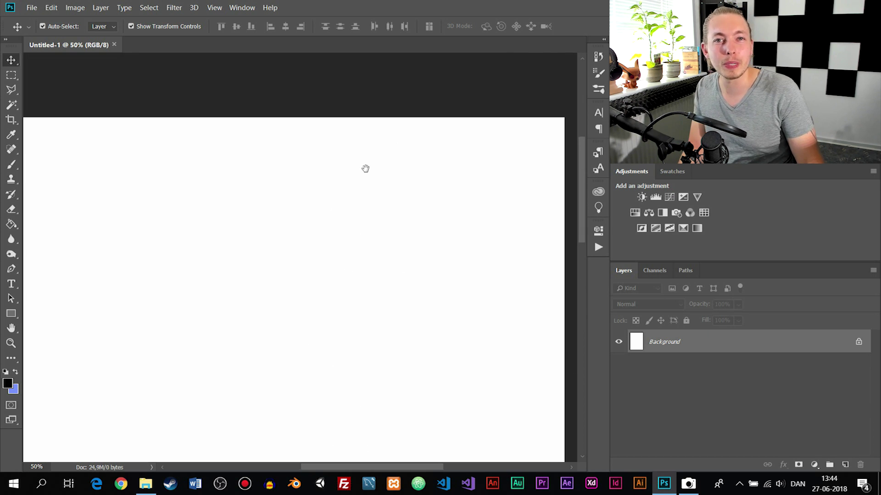
drag(344, 264, 380, 248)
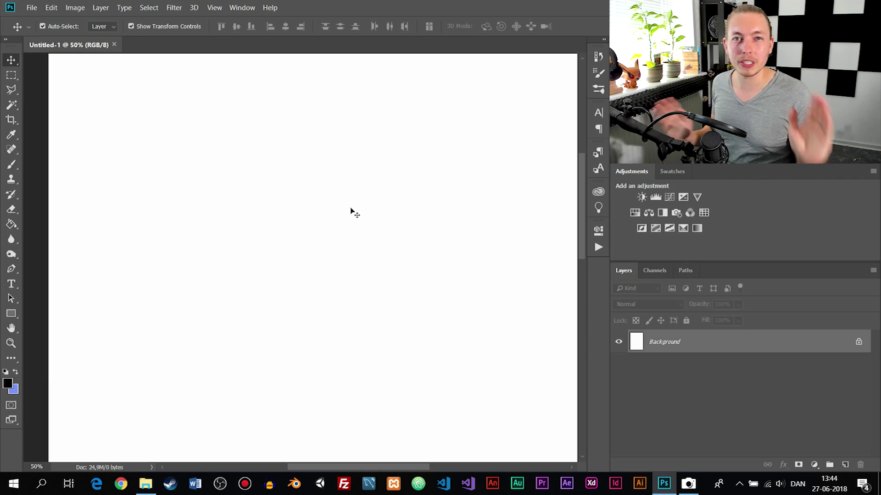
key(ctrl+minus)
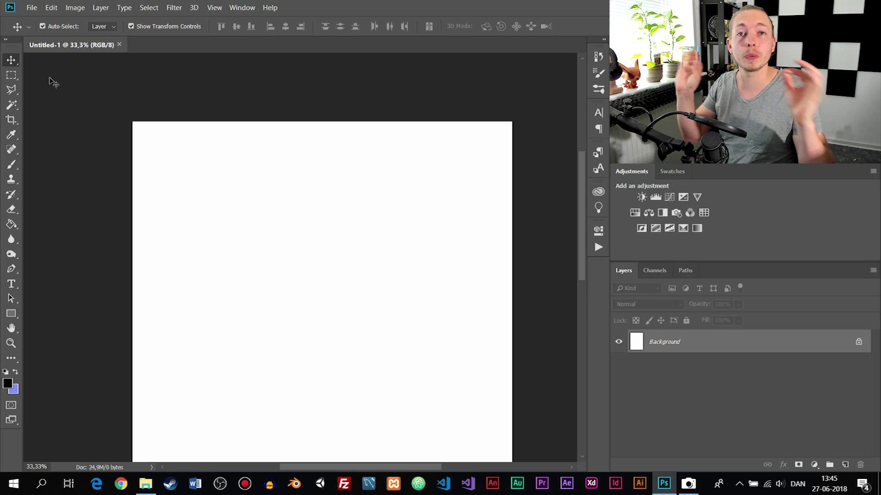
Try the two-column layout for the tools and restore the single-column layout
click(6, 41)
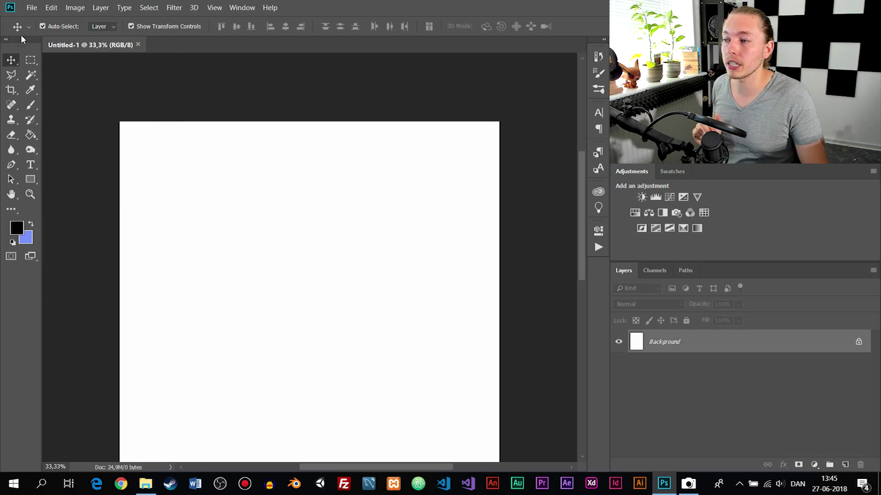
click(5, 42)
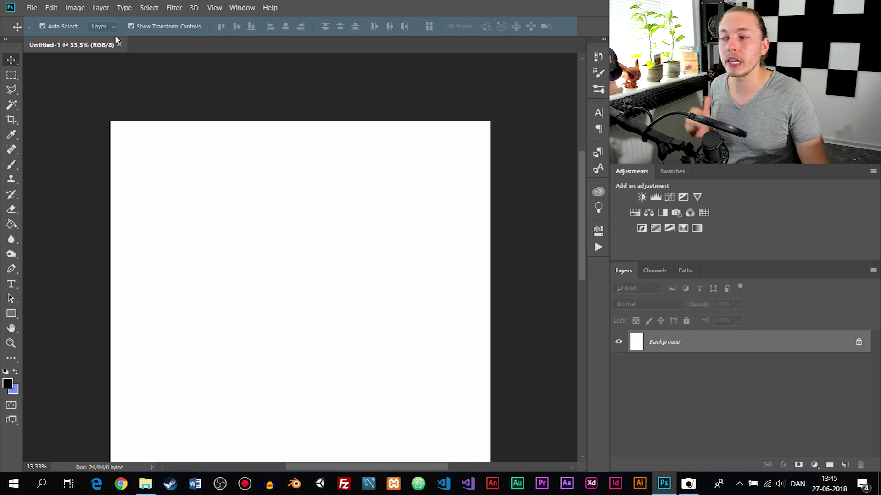
Compare the option settings offered by the Polygonal Lasso, Magic Wand, Crop and Move tools
click(11, 90)
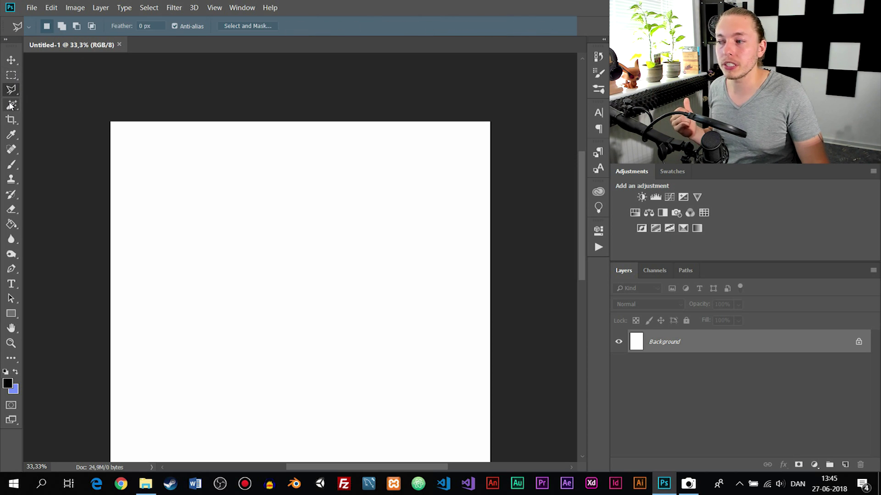
click(11, 120)
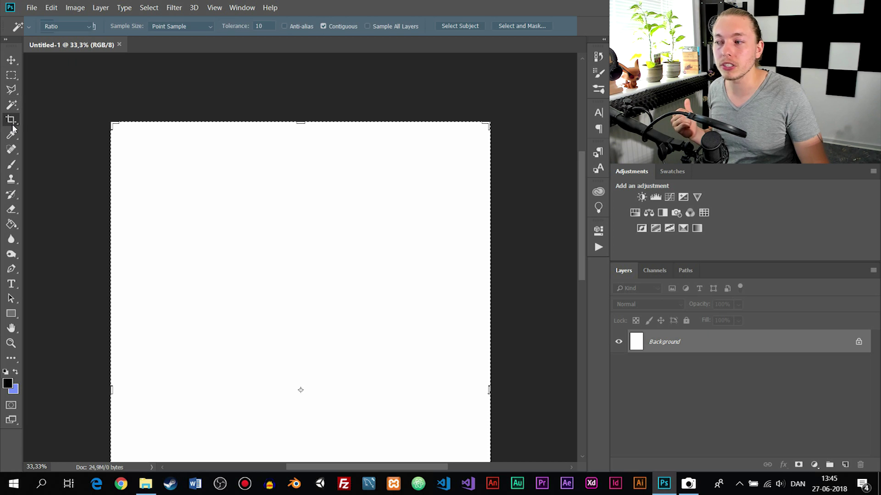
click(12, 66)
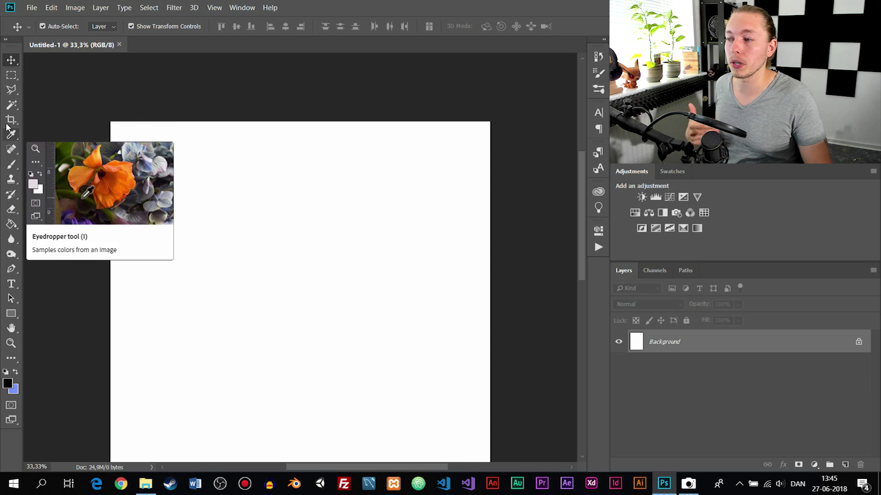
Activate the Brush tool and review its size, hardness and brush preset choices
click(11, 164)
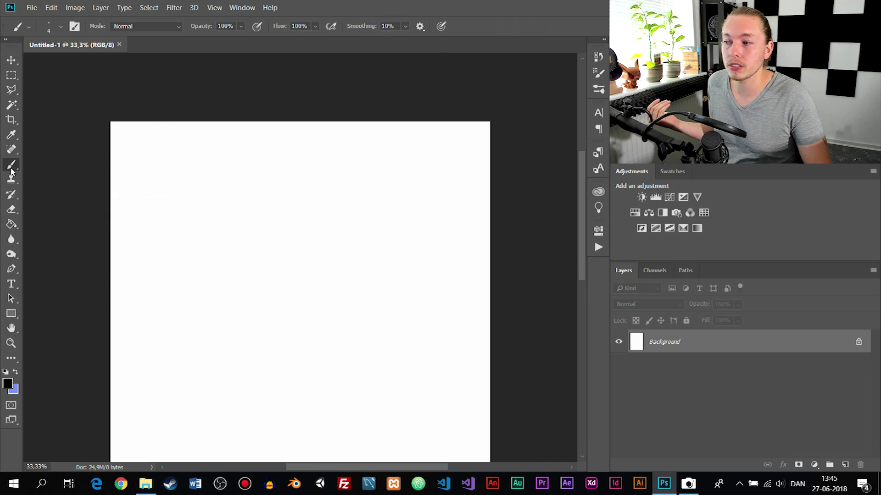
click(60, 29)
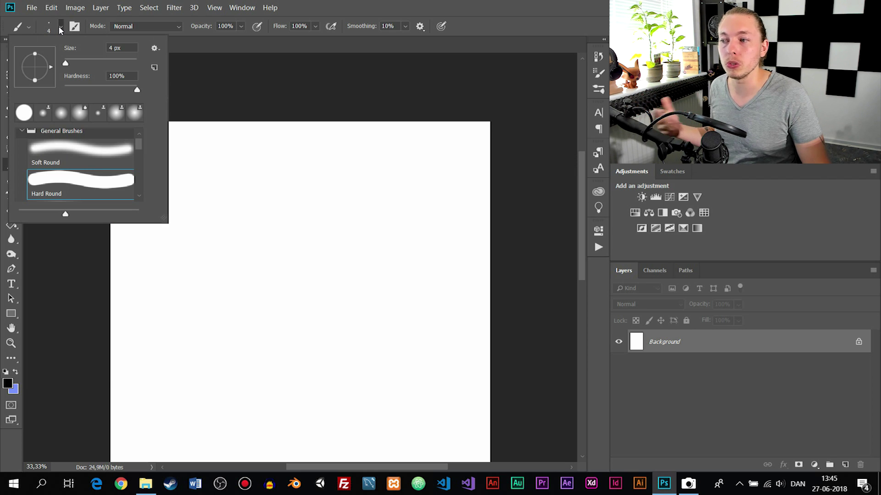
click(60, 28)
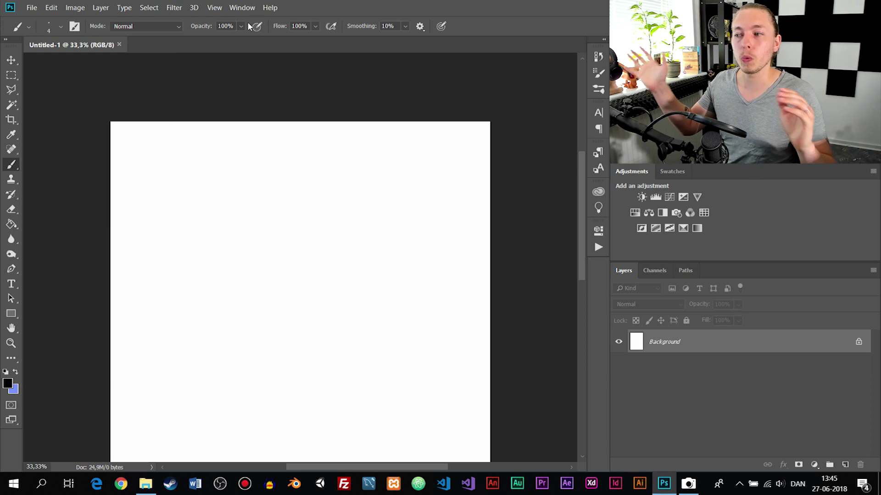
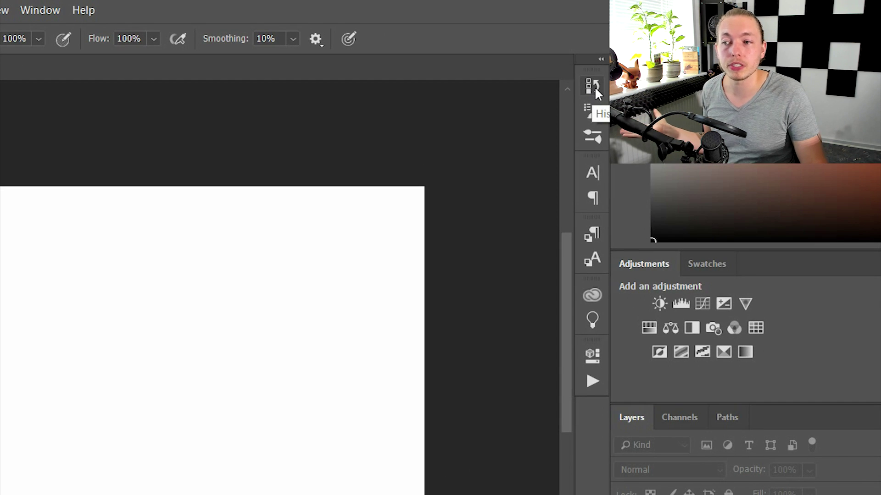
Open the document history, scribble a looping brush stroke on the blank page, and revert to the New state
click(600, 59)
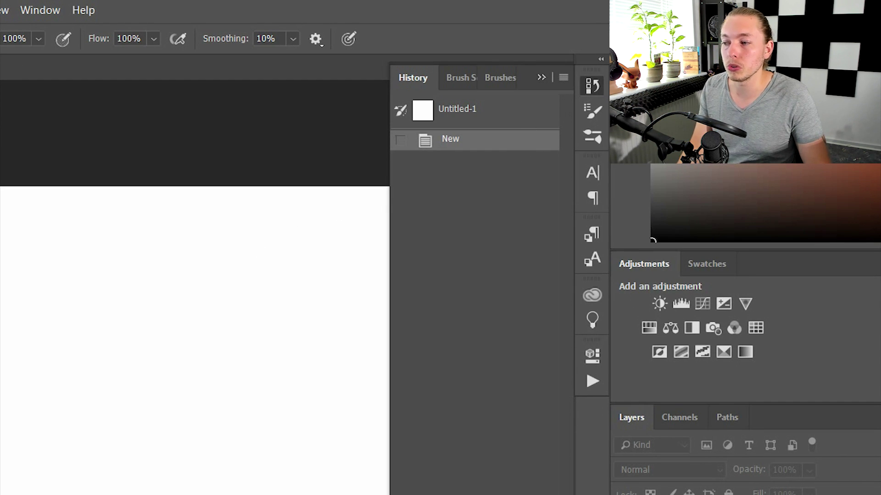
mouse_move(107, 362)
mouse_down()
mouse_move(194, 440)
mouse_move(177, 481)
mouse_move(115, 452)
mouse_up()
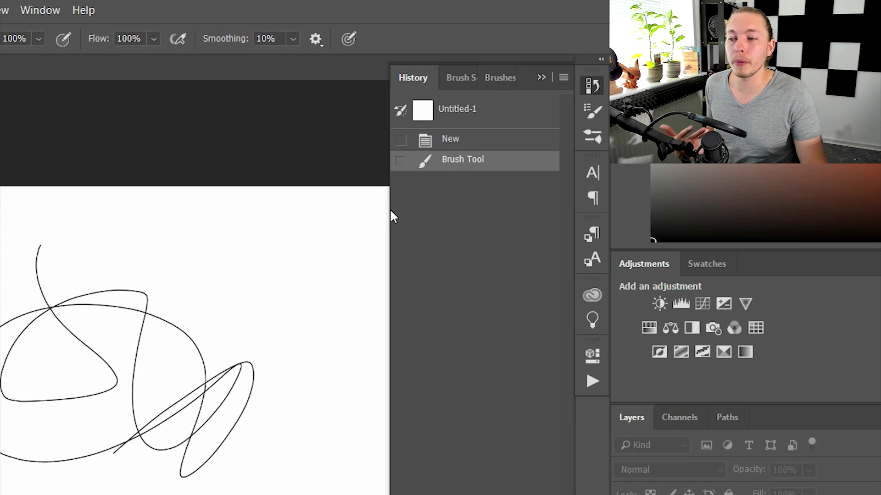
click(463, 146)
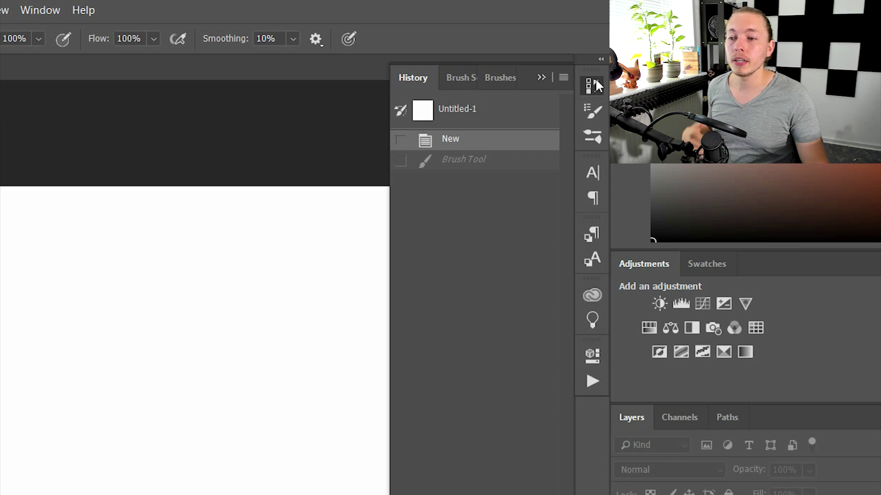
Review the Character, Paragraph and Actions options and collapse them again
click(597, 173)
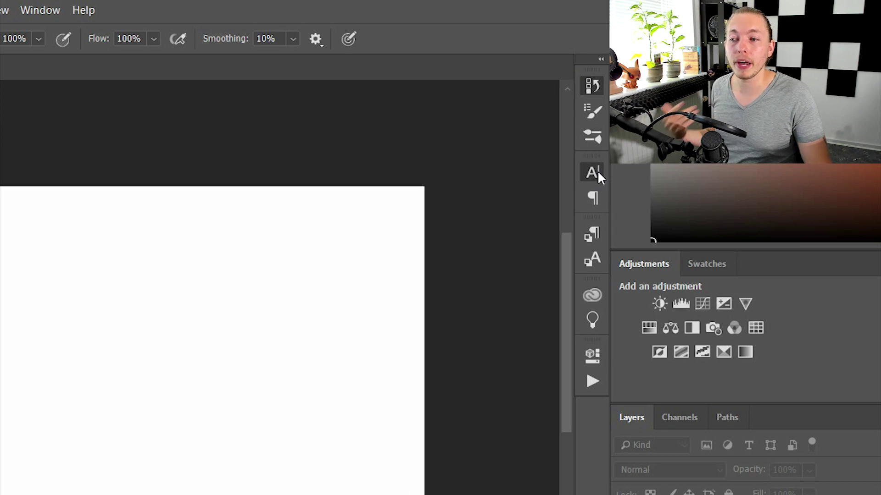
click(593, 198)
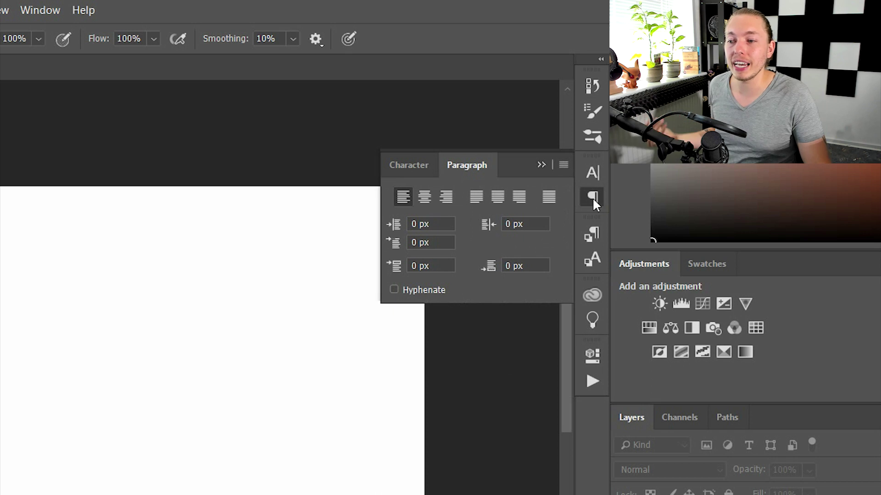
click(593, 382)
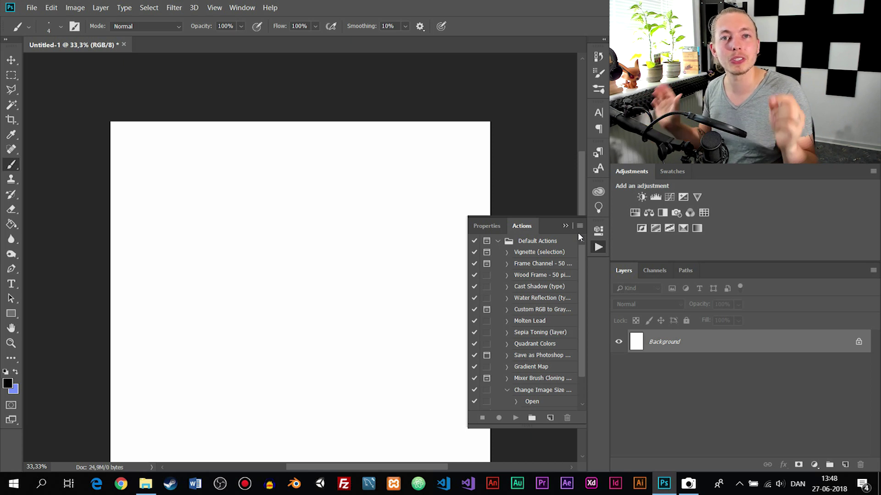
click(510, 164)
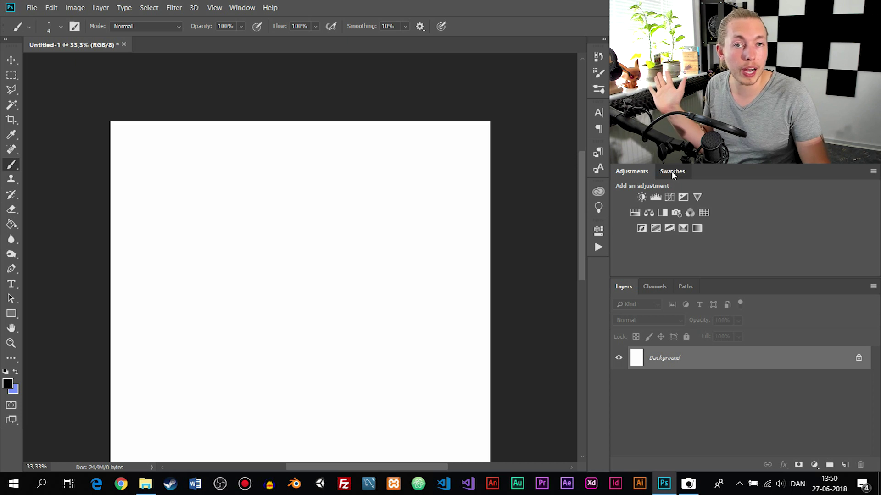
Try grouping Swatches with Layers, return it beside Adjustments, and bring Layers and Adjustments back into view
drag(673, 176, 717, 287)
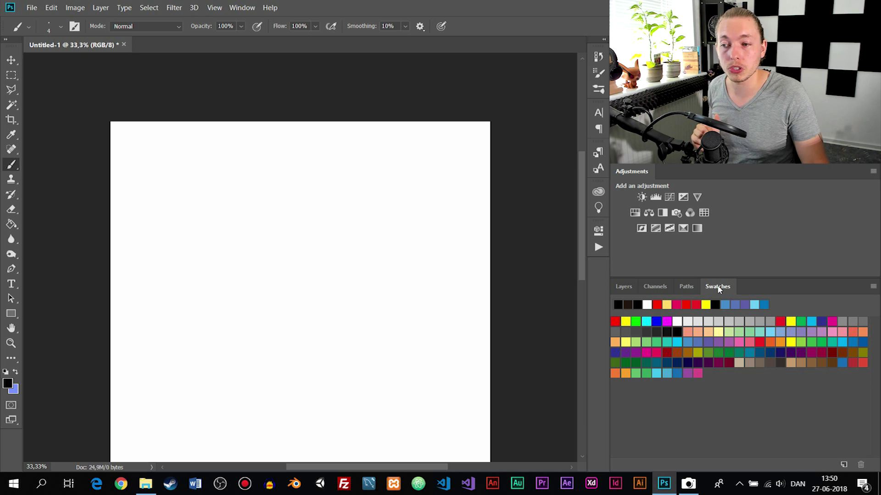
drag(717, 288, 681, 175)
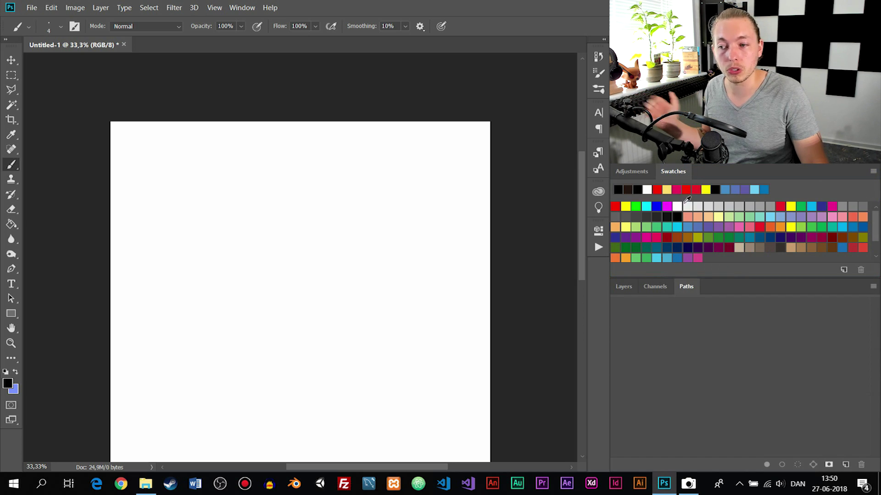
click(623, 289)
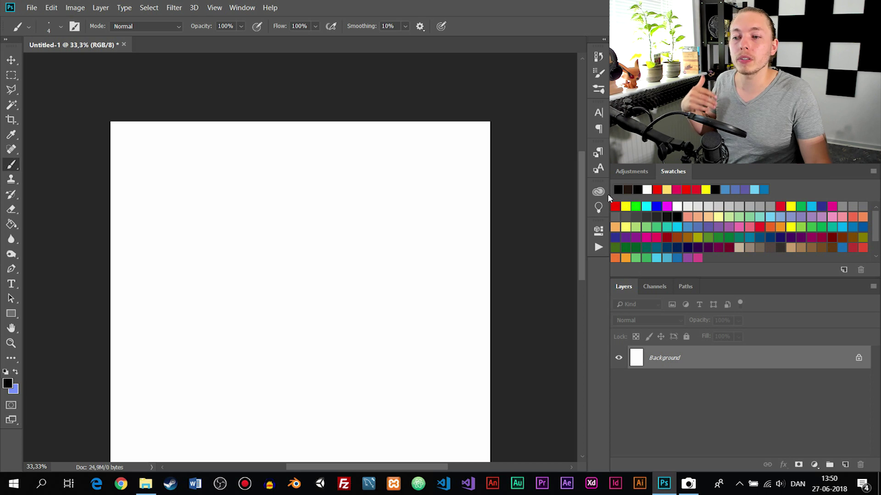
click(629, 173)
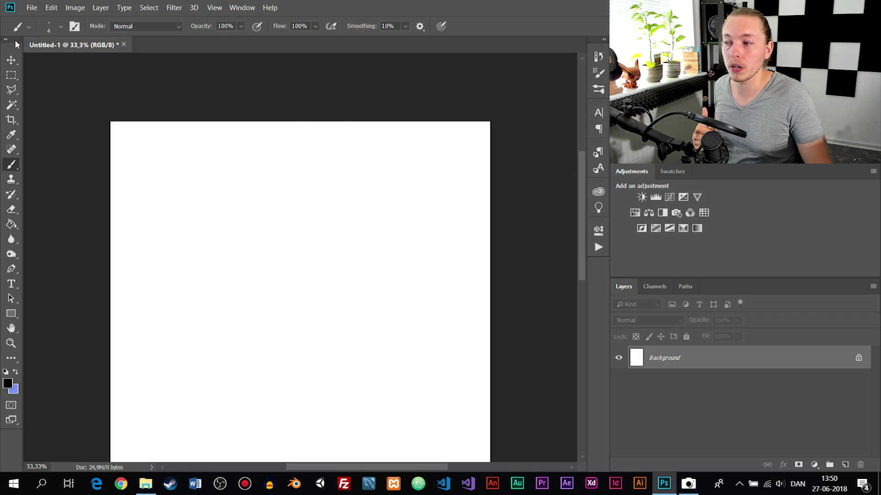
Try the toolbar floating over the canvas and docked at the other side, and choose the Essentials workspace
drag(15, 44, 308, 76)
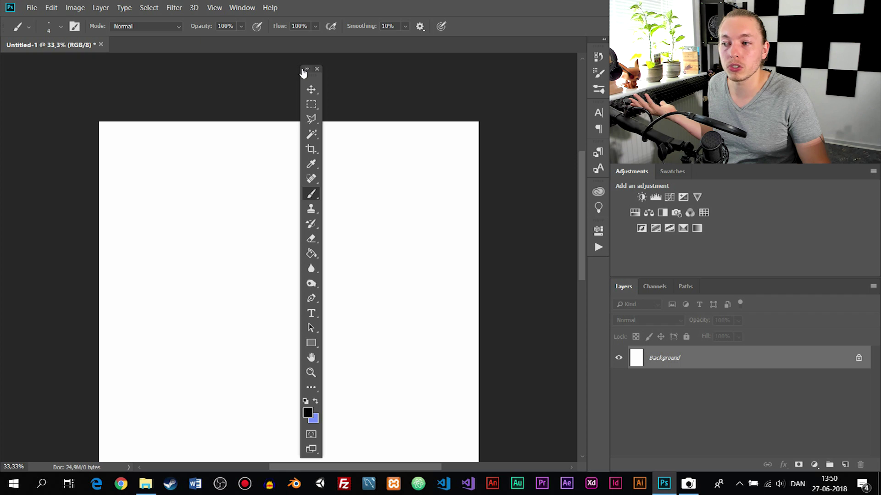
drag(302, 72, 576, 57)
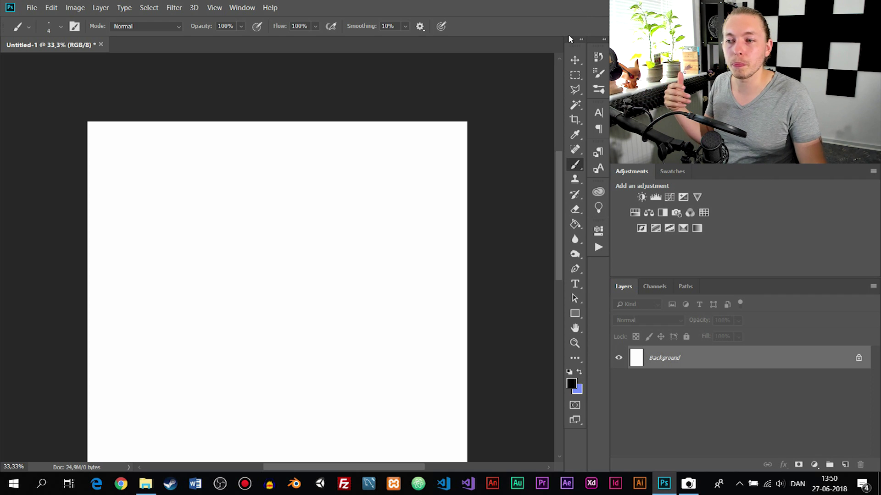
drag(565, 38, 7, 88)
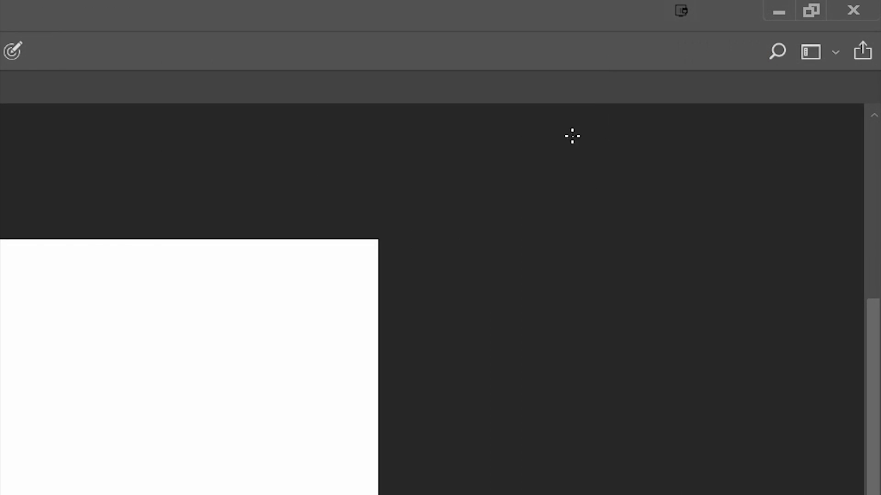
click(835, 51)
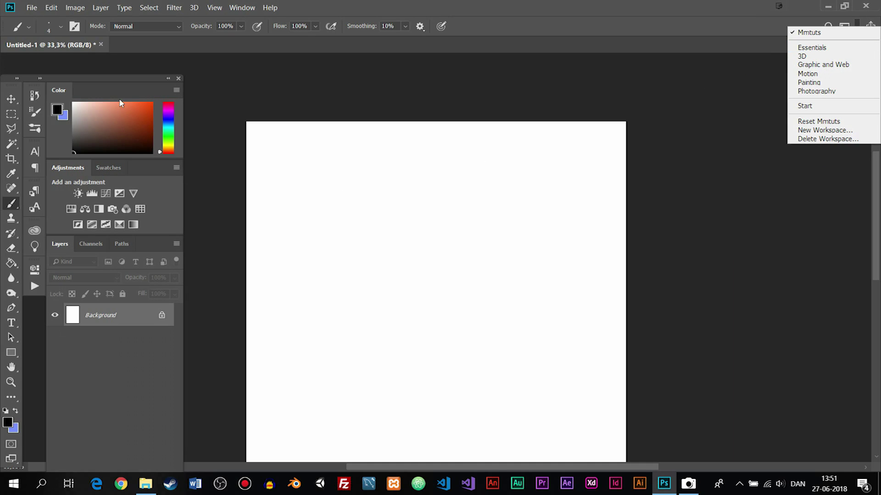
click(821, 48)
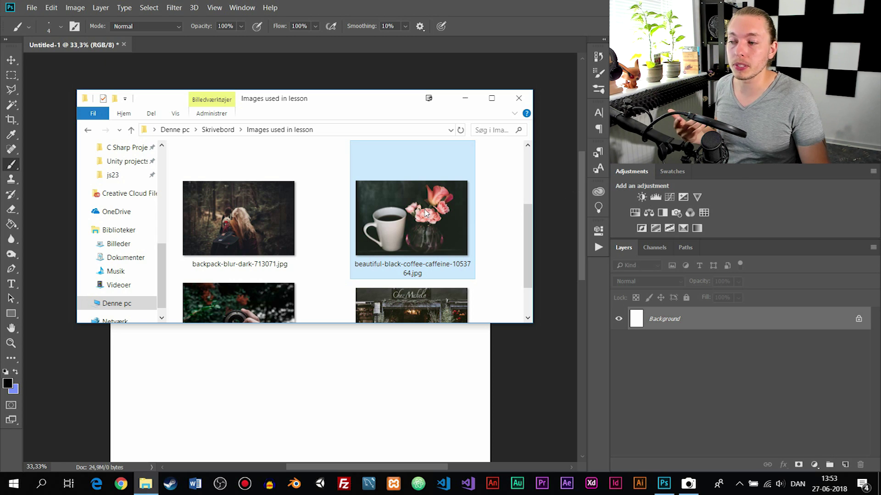
Try placing beautiful-black-coffee-caffeine-1053764.jpg onto the blank page and cancel the placement
drag(398, 199, 381, 370)
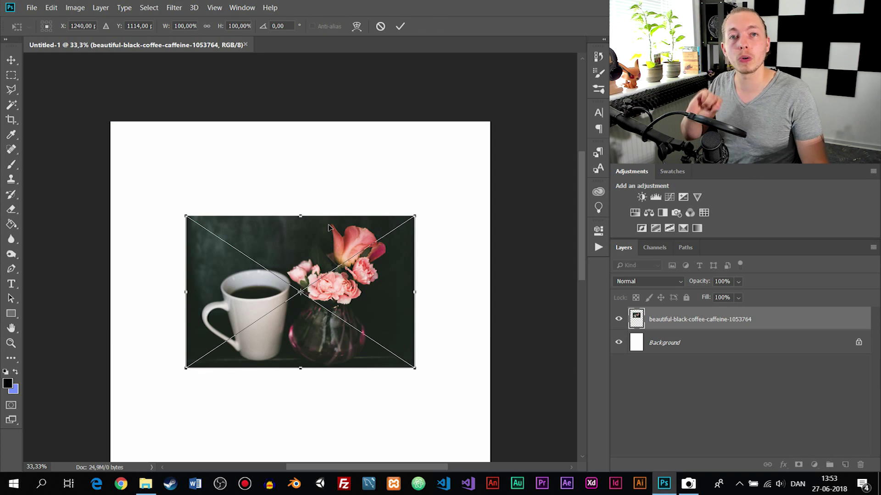
click(382, 31)
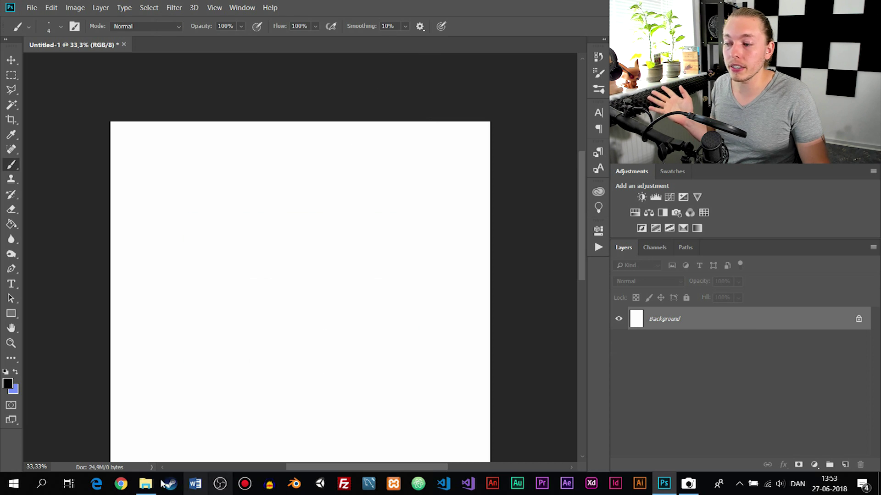
Open beautiful-black-coffee-caffeine-1053764.jpg from the Images used in lesson folder as a separate document
click(145, 484)
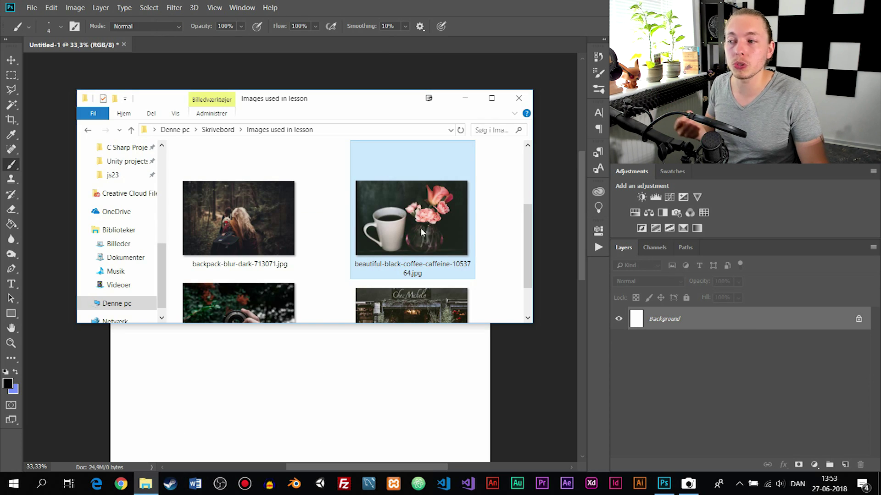
drag(422, 232, 527, 55)
drag(226, 43, 221, 49)
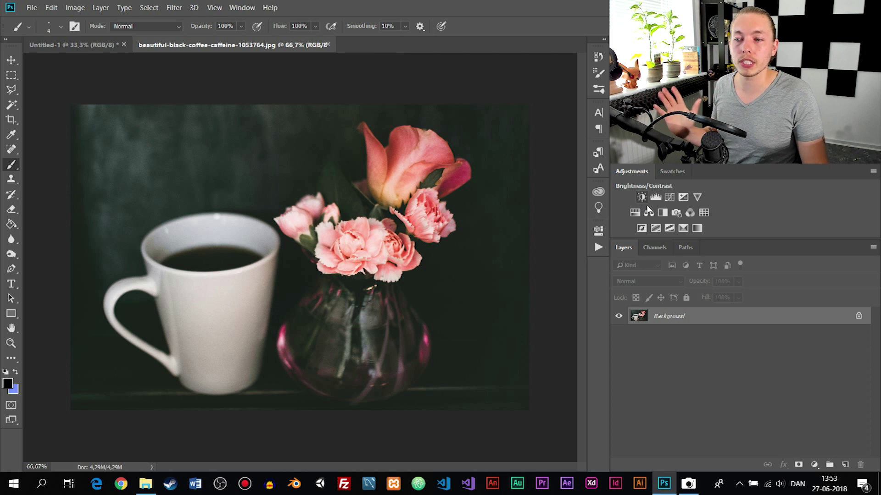
Add a Curves adjustment with an S-shaped RGB curve to the photo and compare the image with and without it
click(671, 198)
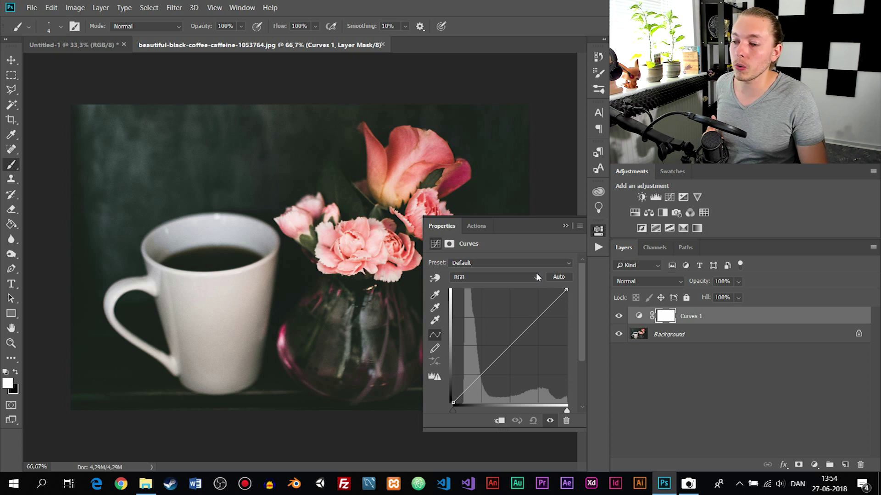
drag(544, 314, 532, 301)
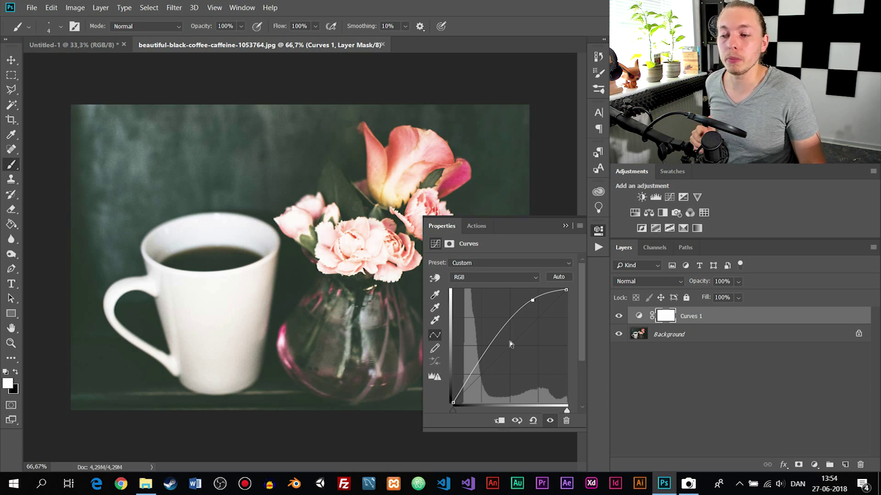
drag(470, 374, 485, 380)
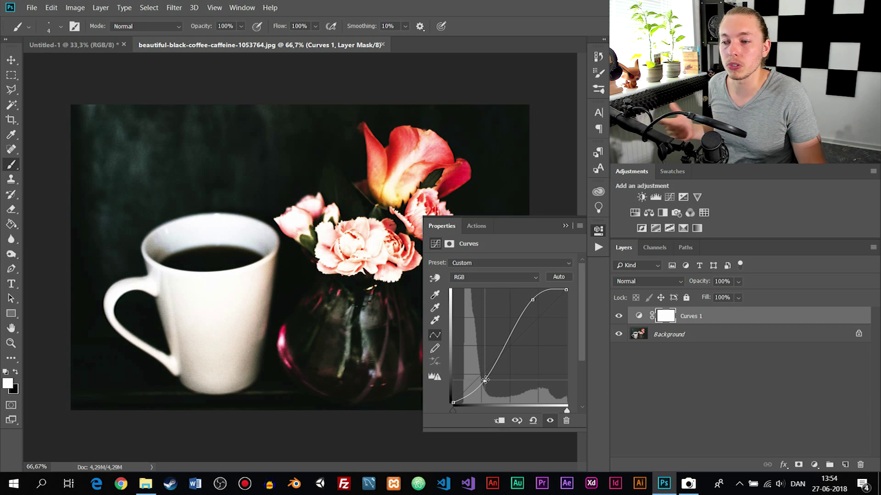
click(618, 323)
click(618, 324)
click(619, 323)
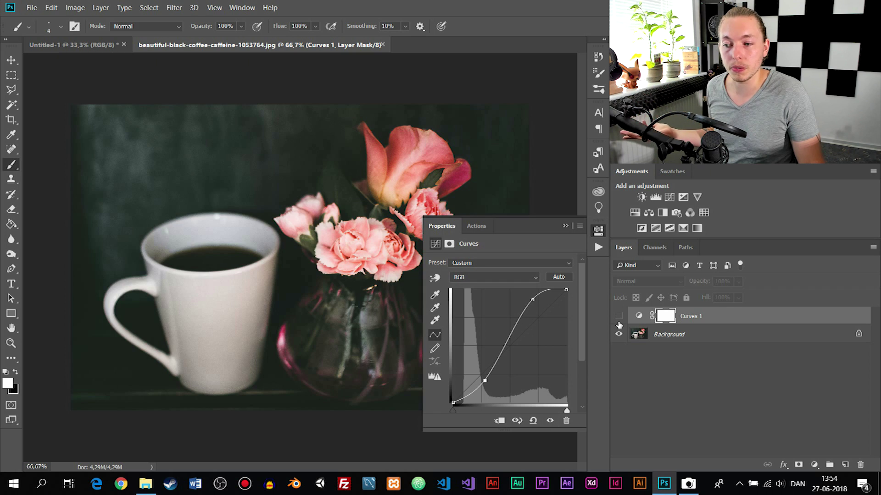
click(619, 317)
Add a Hue/Saturation adjustment above the Curves layer and lower its saturation to about -97
click(635, 213)
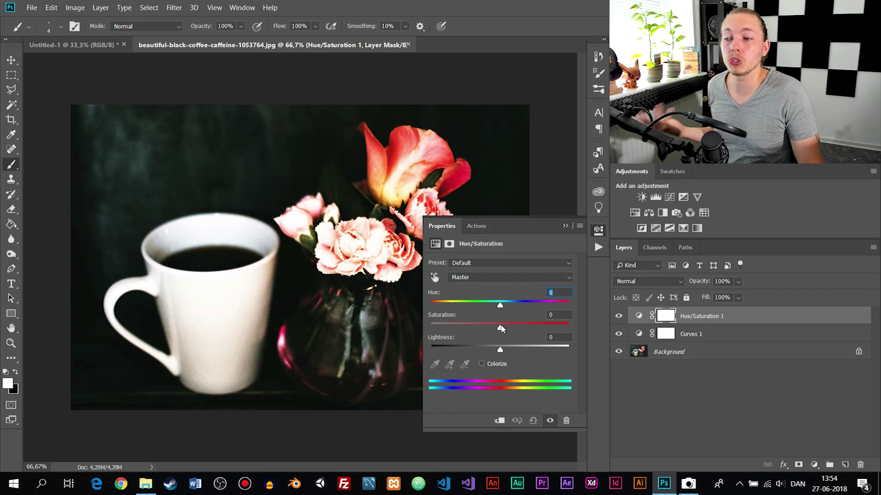
drag(501, 328, 432, 337)
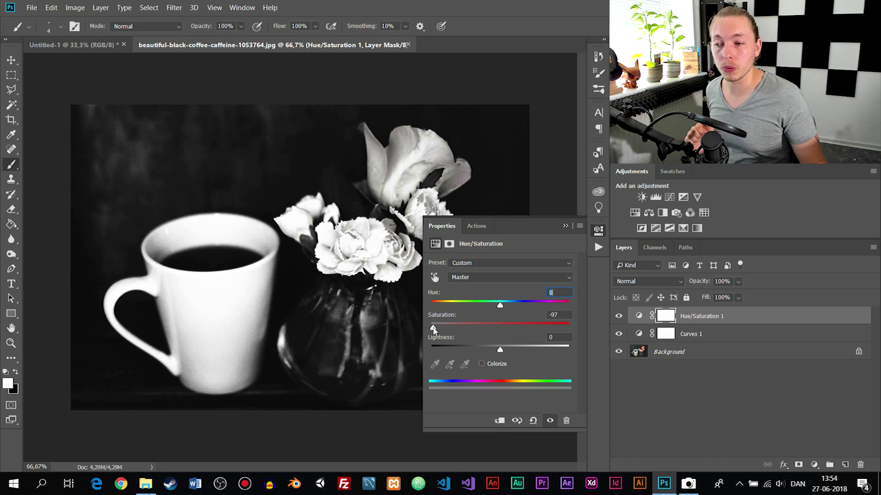
click(568, 225)
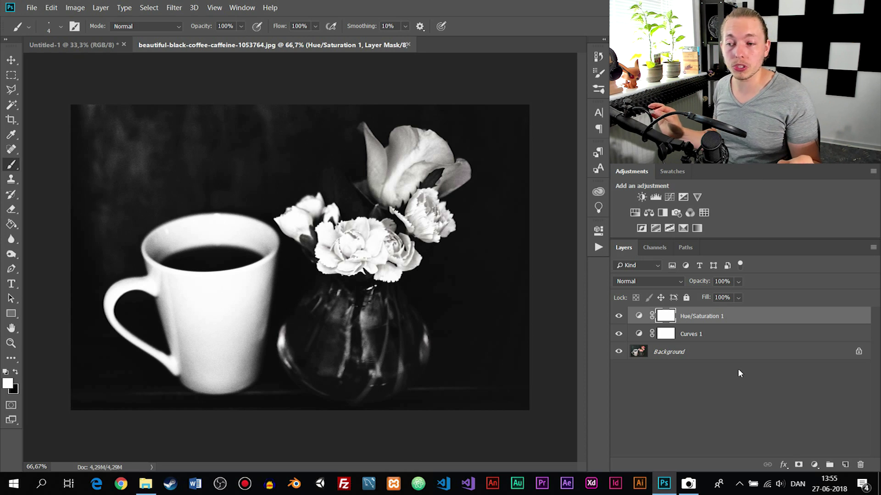
Select the Curves 1 and Hue/Saturation 1 adjustment layers together and delete them
drag(738, 317, 734, 334)
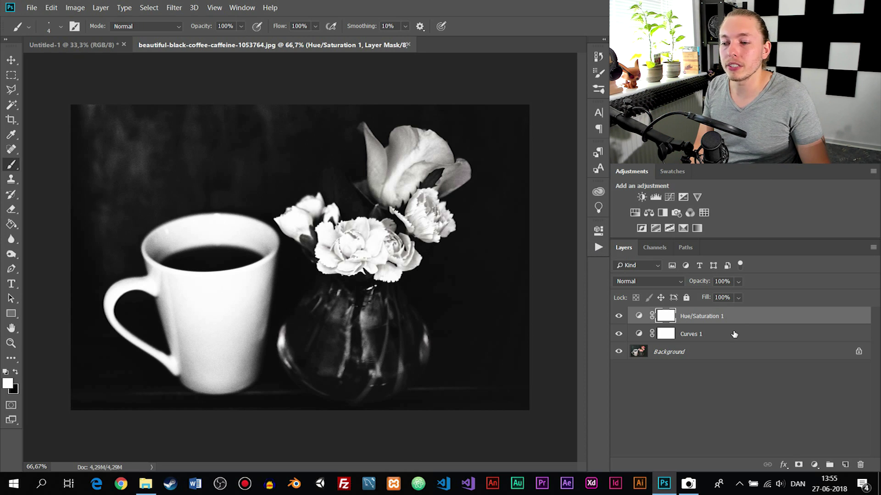
click(734, 334)
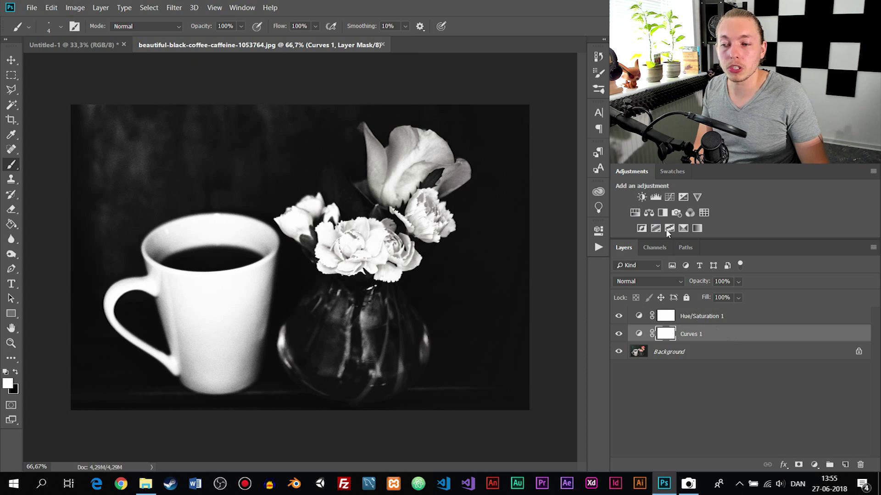
shift+click(707, 319)
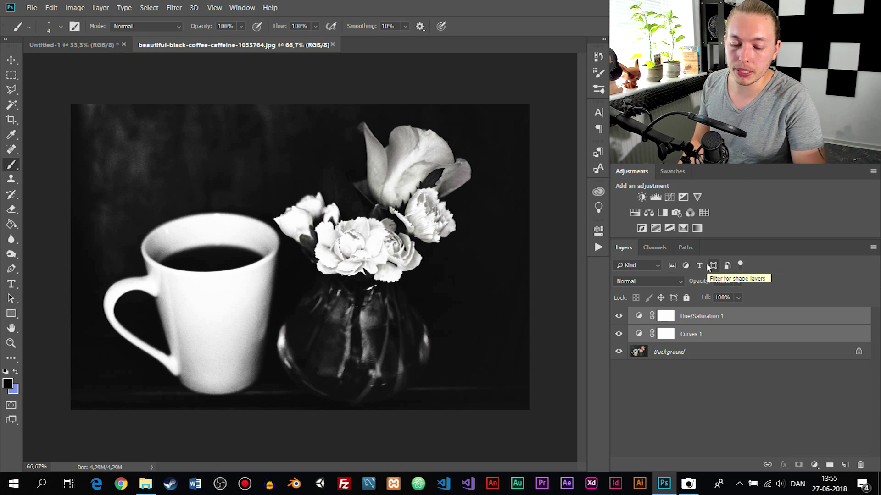
key(Delete)
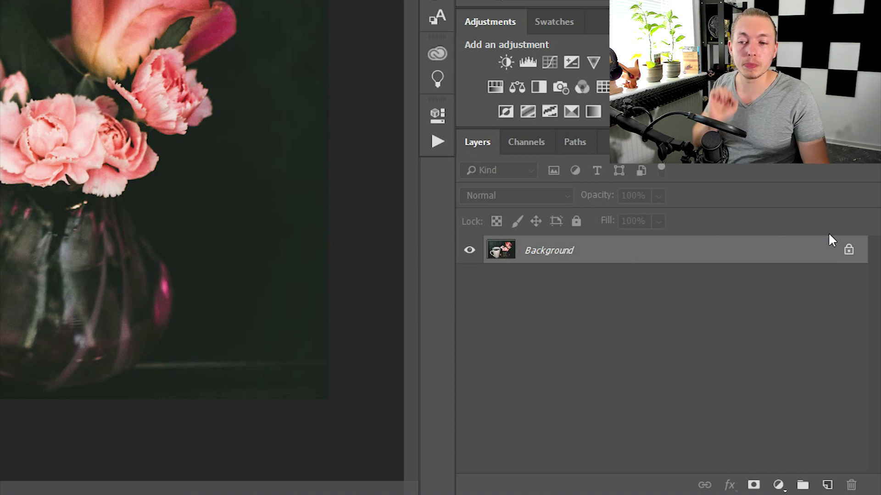
Unlock the photo's Background layer and scribble a looping black brush stroke across the cup and flowers
click(848, 251)
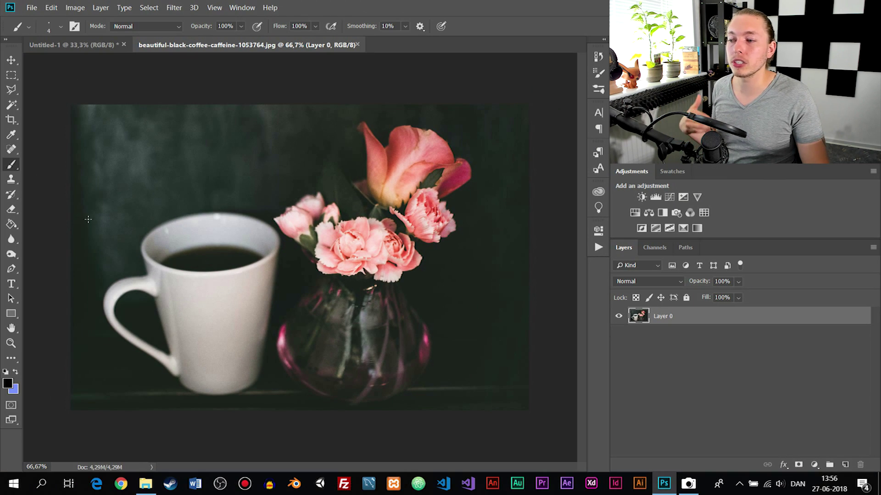
mouse_move(203, 165)
mouse_down()
mouse_move(226, 182)
mouse_move(362, 154)
mouse_move(243, 312)
mouse_move(358, 147)
mouse_move(400, 248)
mouse_up()
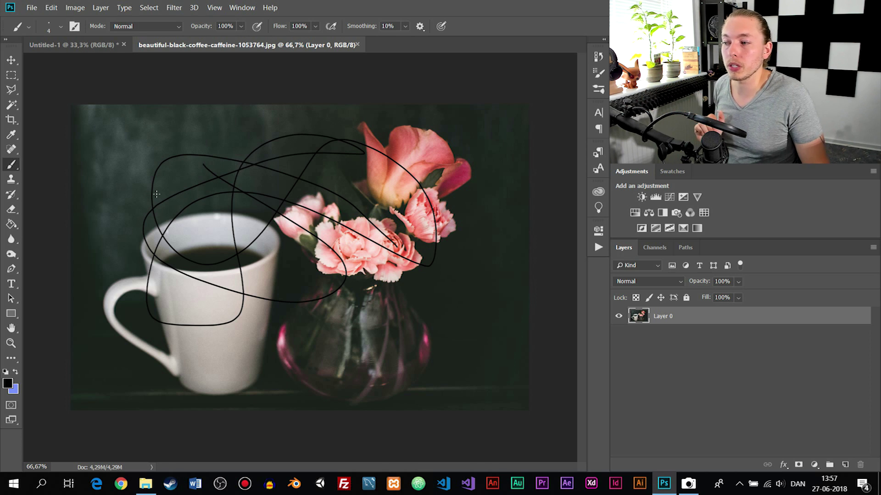
Erase a short, thick patch through the flowers on the unlocked photo layer with the Eraser tool
click(11, 209)
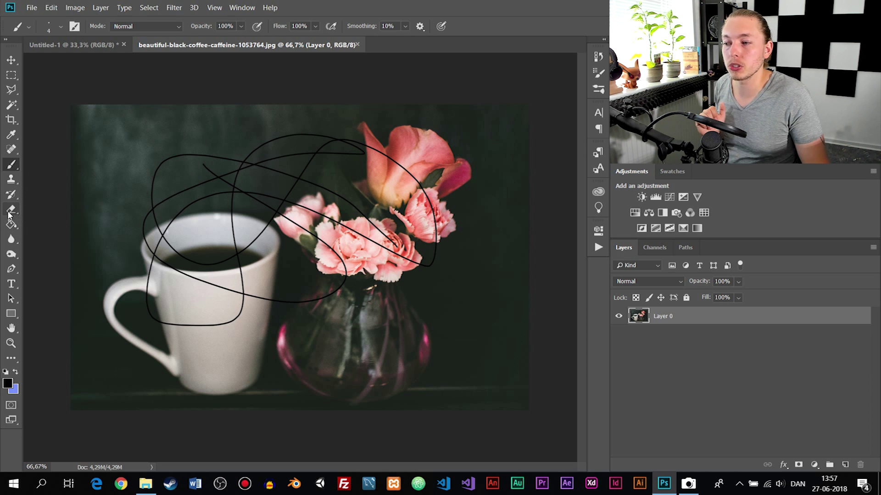
drag(343, 201, 381, 216)
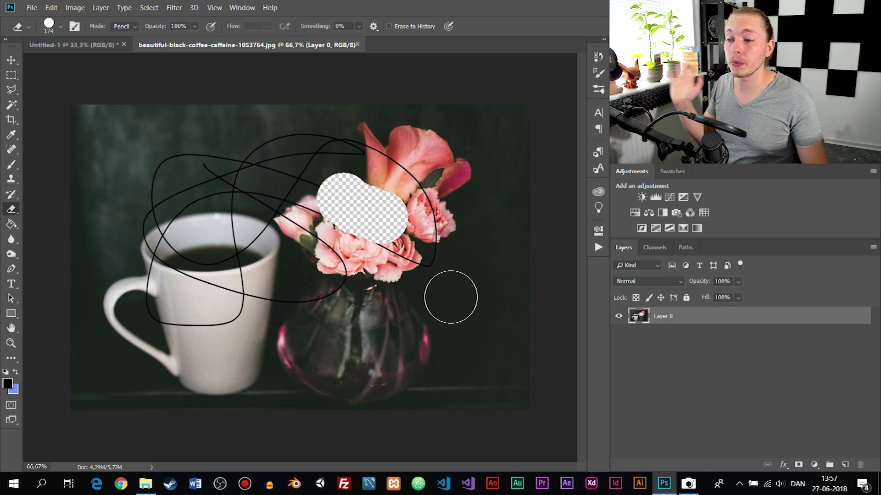
Step the photo back through its history to the Make Layer state, removing the eraser patch and black scribble
click(598, 57)
click(546, 178)
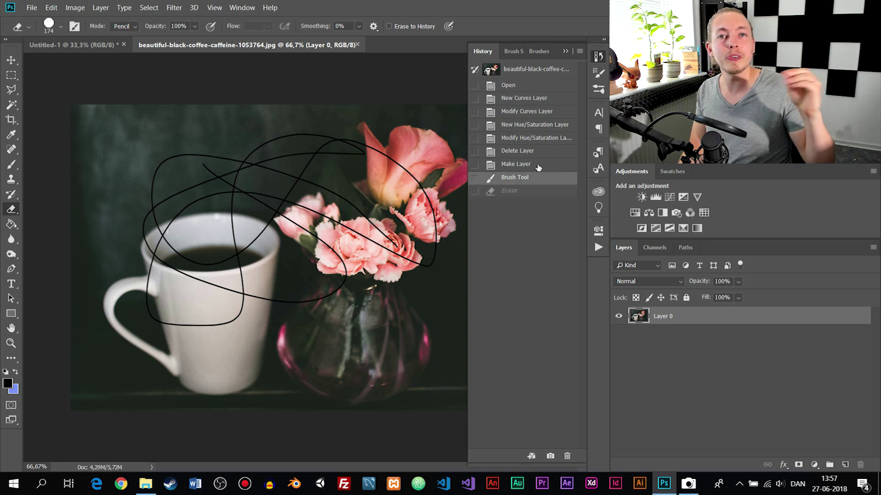
click(539, 166)
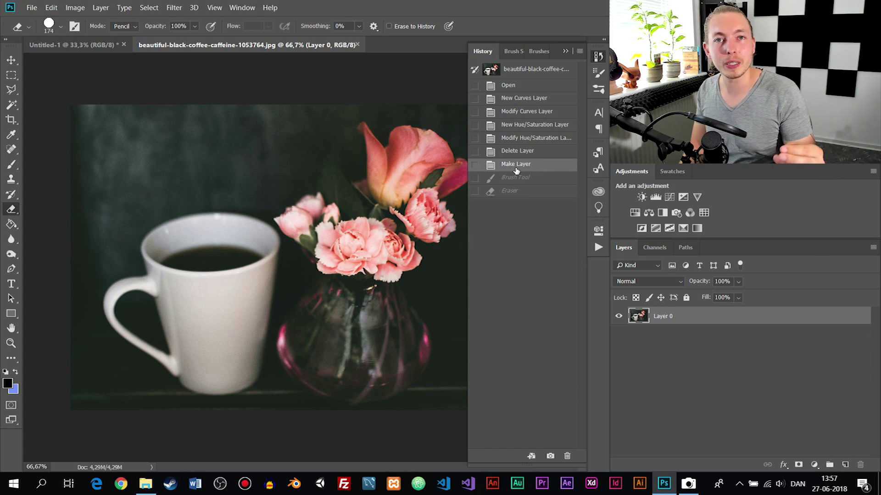
Create a new layer above the photo and scribble a looping blue brush stroke on it across the cup and flowers
click(11, 166)
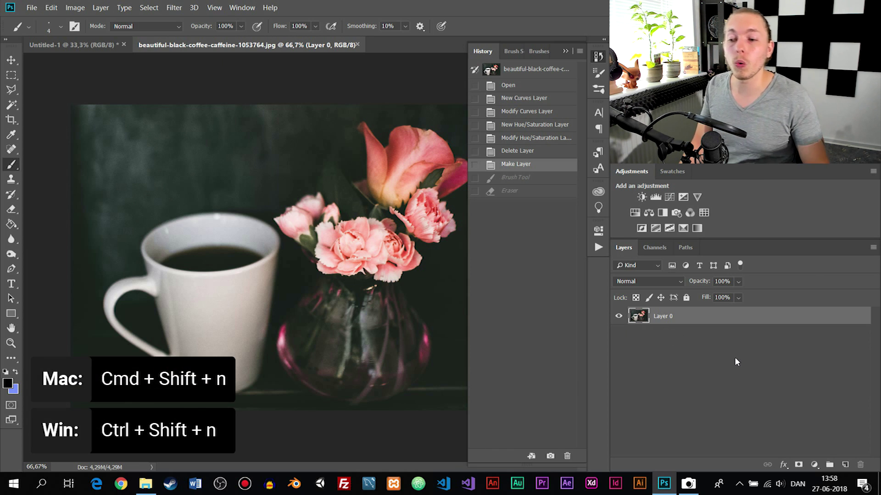
click(846, 465)
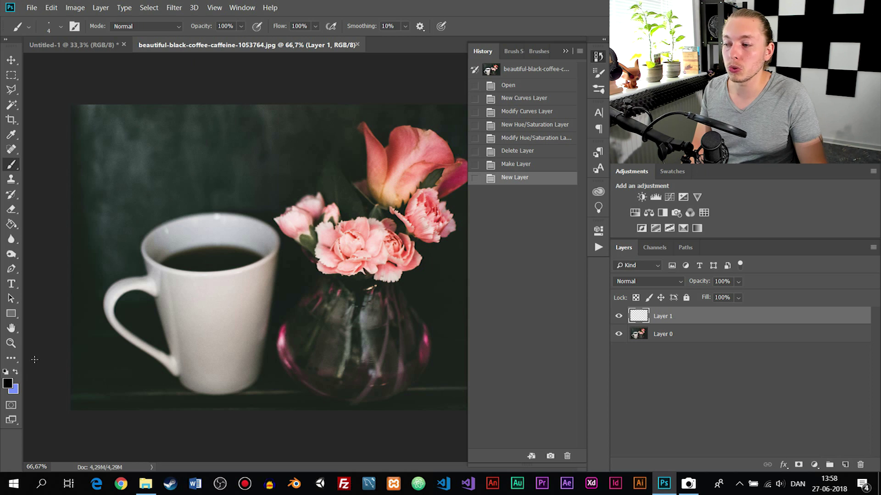
click(15, 373)
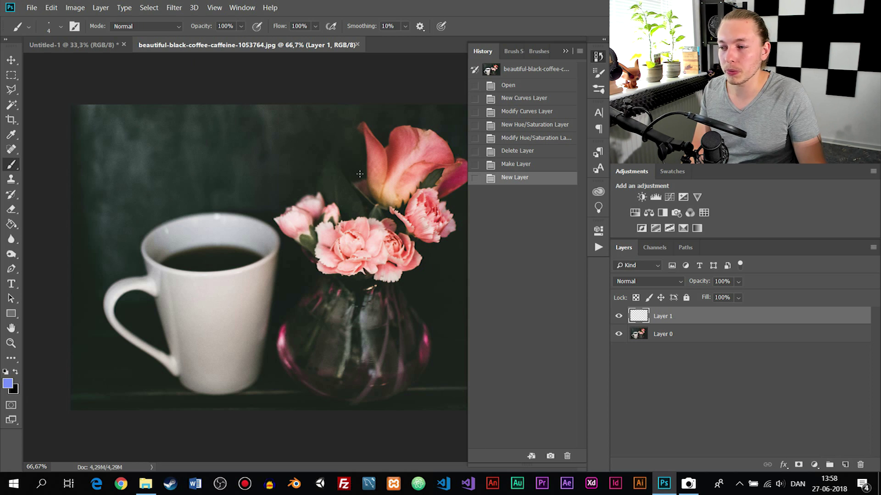
mouse_move(327, 140)
mouse_down()
mouse_move(360, 280)
mouse_move(316, 176)
mouse_move(207, 350)
mouse_move(314, 141)
mouse_move(127, 206)
mouse_move(309, 251)
mouse_move(318, 314)
mouse_up()
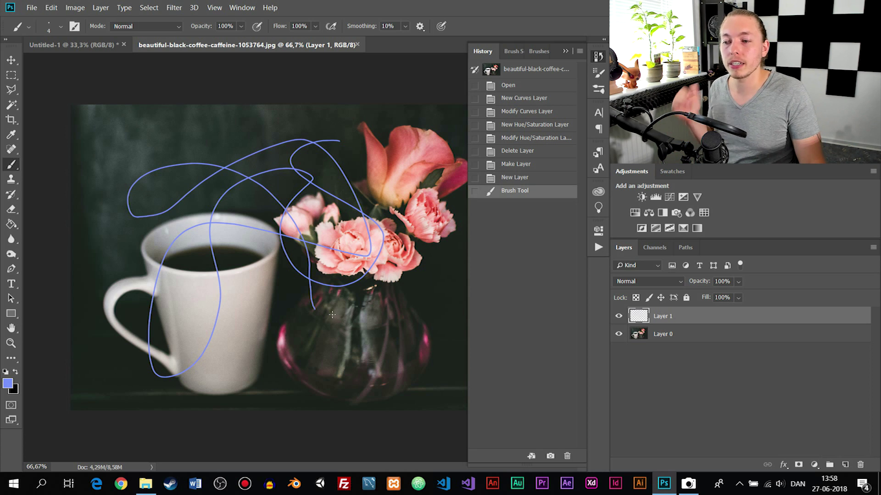
Toggle Layer 1's visibility off and on, and erase thick gaps through its blue scribble with the Eraser tool
click(618, 315)
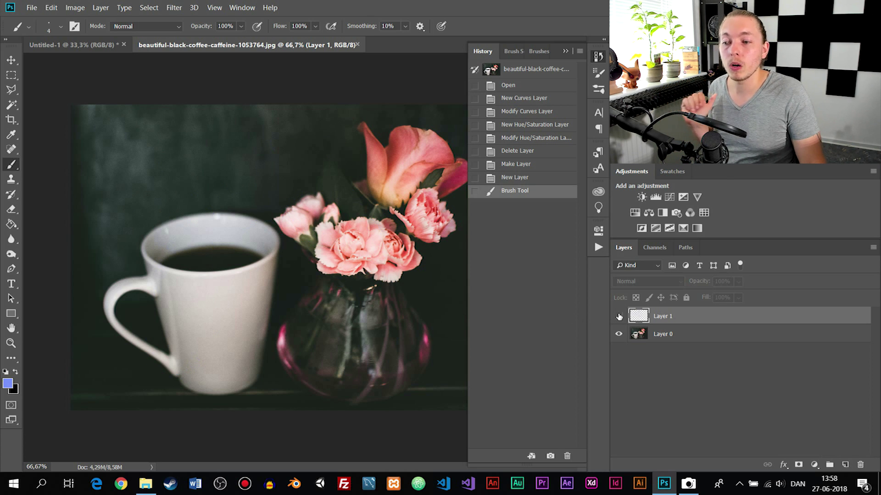
click(618, 315)
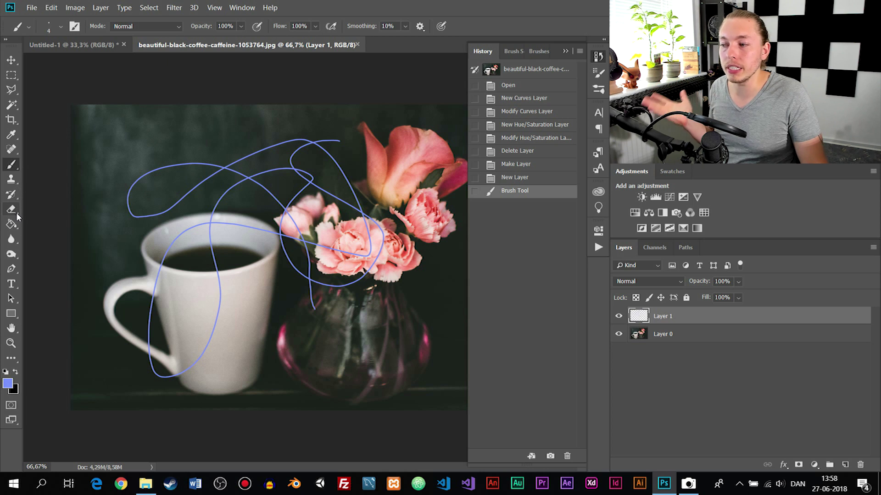
click(14, 210)
mouse_move(321, 197)
mouse_down()
mouse_move(254, 250)
mouse_move(220, 168)
mouse_move(196, 249)
mouse_move(147, 326)
mouse_move(155, 267)
mouse_move(303, 273)
mouse_up()
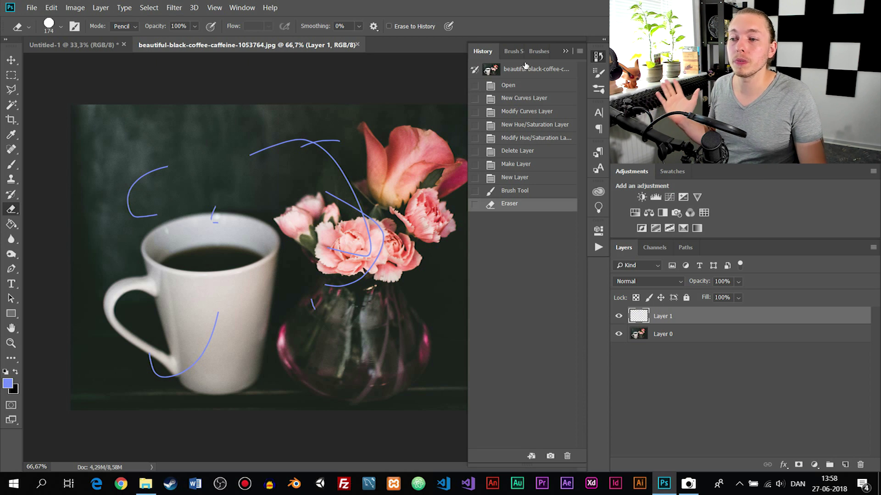
click(565, 51)
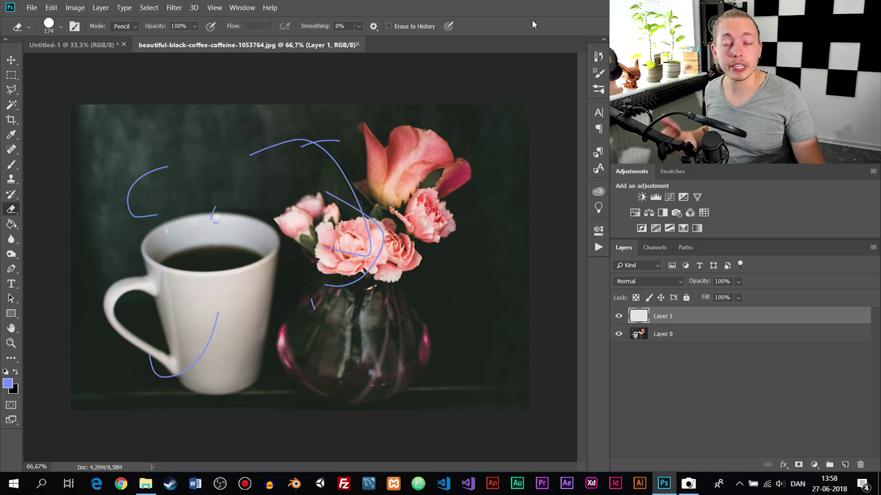
Delete the scribble layer, Layer 1, leaving only the photo layer
click(702, 335)
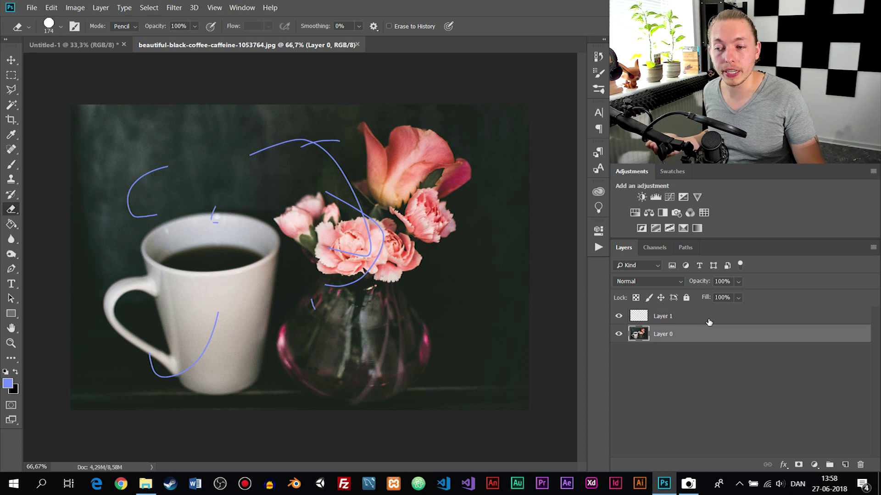
click(708, 320)
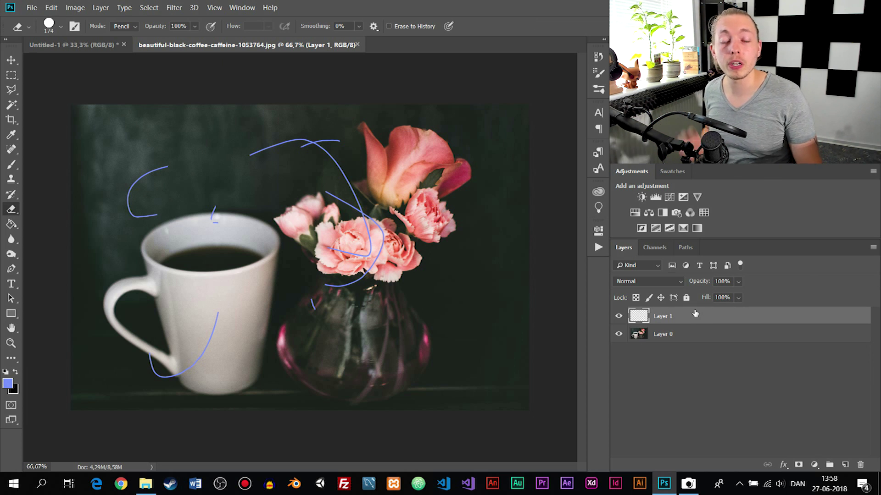
mouse_move(688, 318)
mouse_down()
mouse_move(763, 332)
mouse_move(763, 452)
mouse_move(860, 467)
mouse_up()
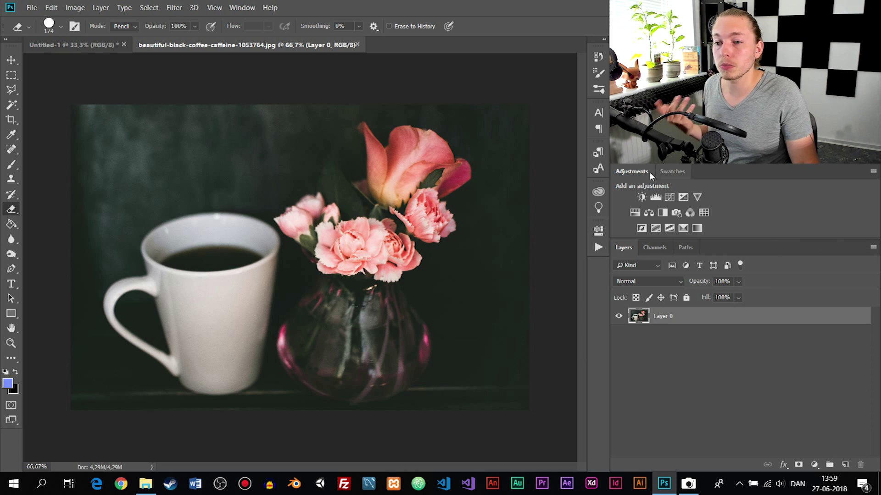
Close the Adjustments panel and restore it to the workspace
click(873, 172)
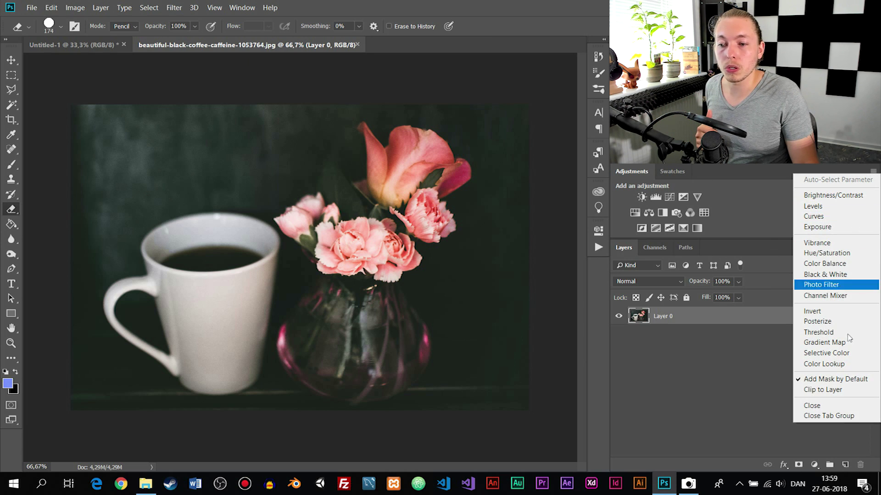
click(846, 406)
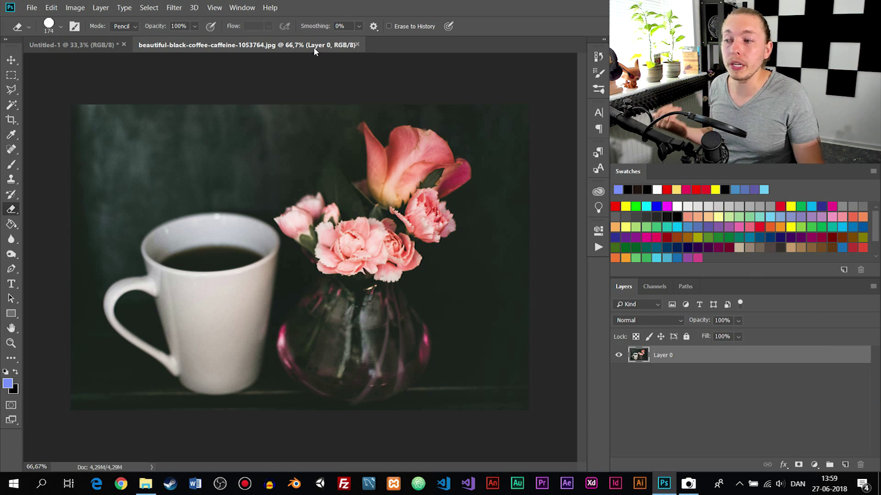
click(243, 8)
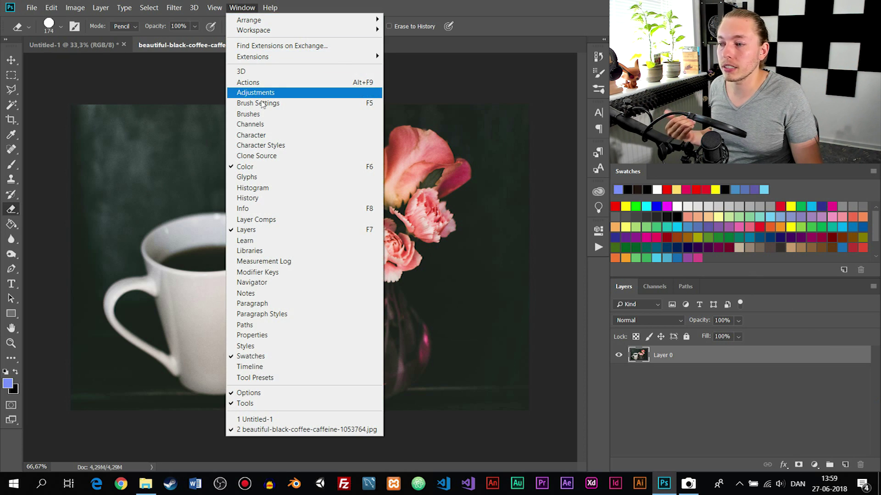
click(256, 92)
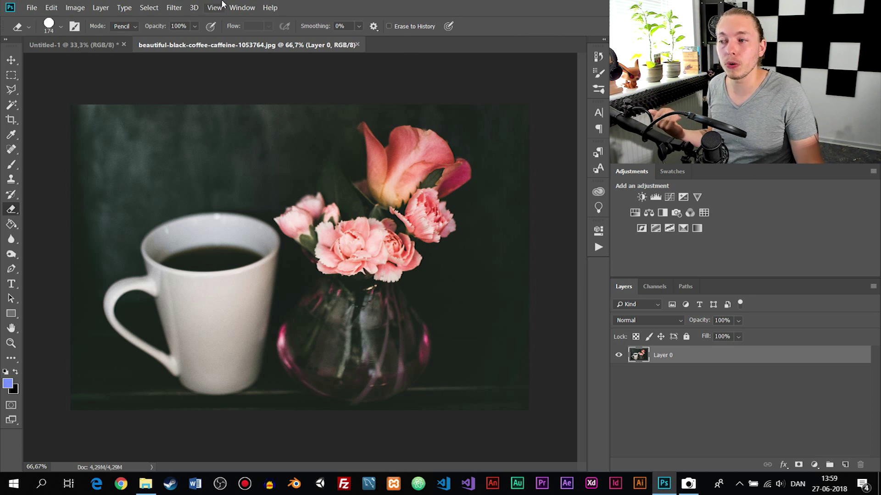
Show the Navigator panel, and close both it and the accompanying Histogram panel again
click(246, 7)
mouse_move(251, 31)
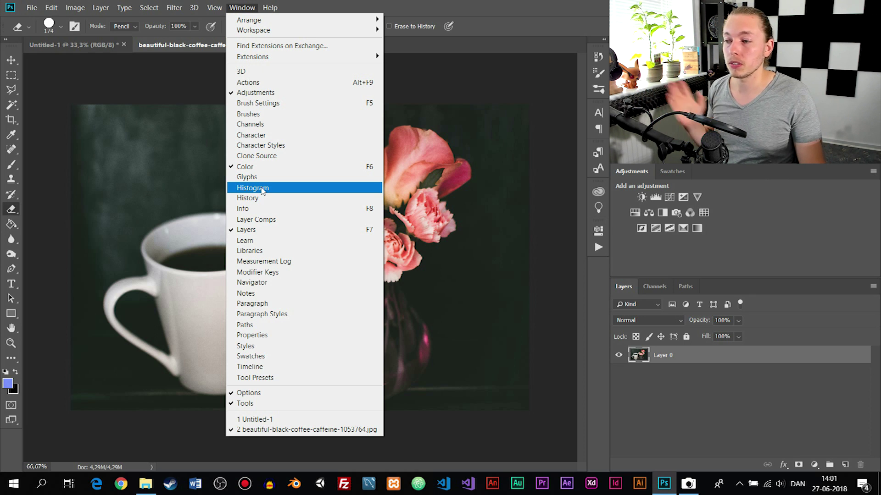
click(271, 282)
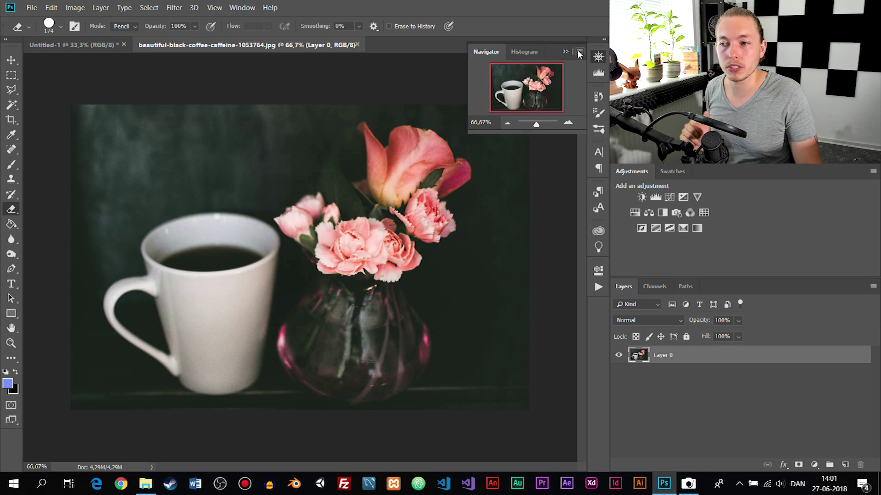
right_click(596, 69)
click(595, 71)
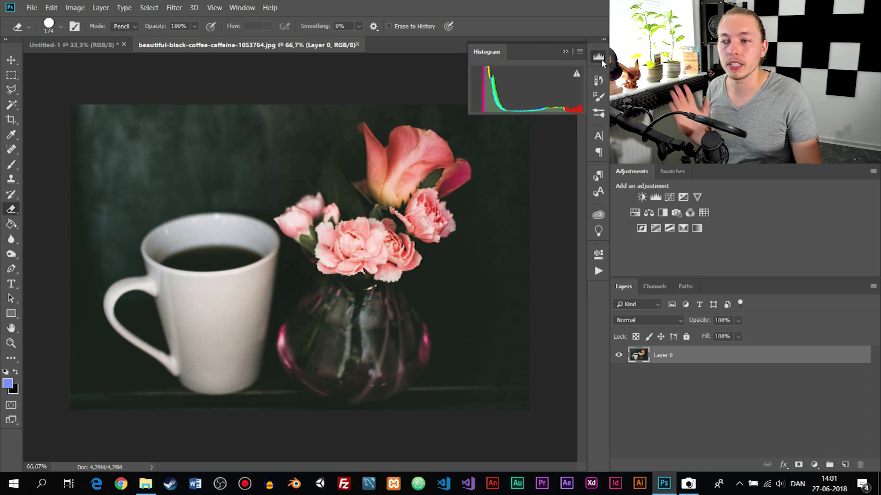
click(600, 82)
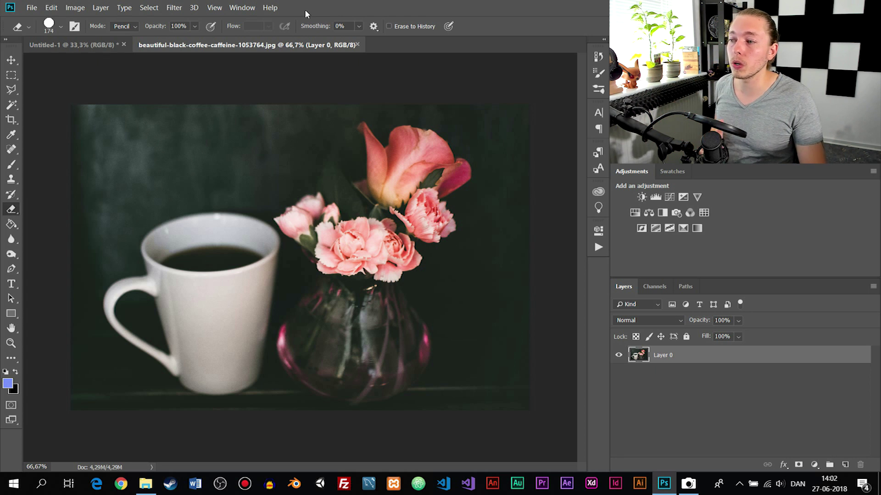
Begin saving the photo as a new file and open the list of available file formats
click(36, 11)
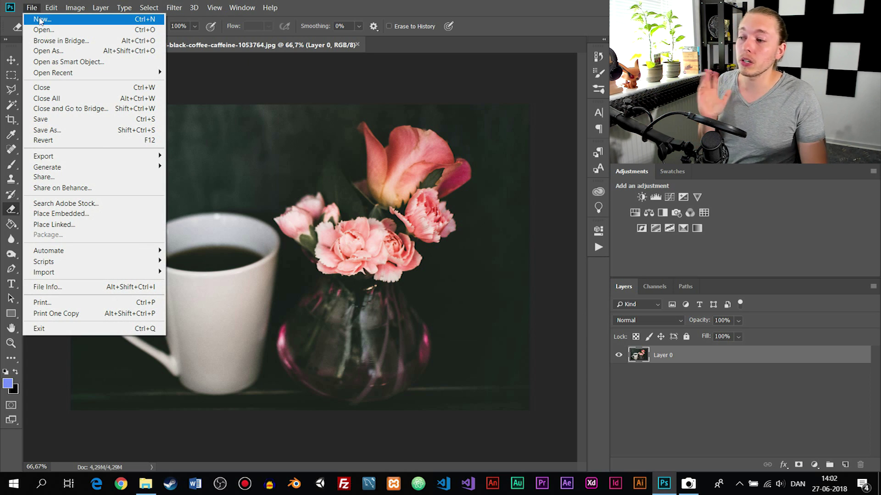
click(97, 130)
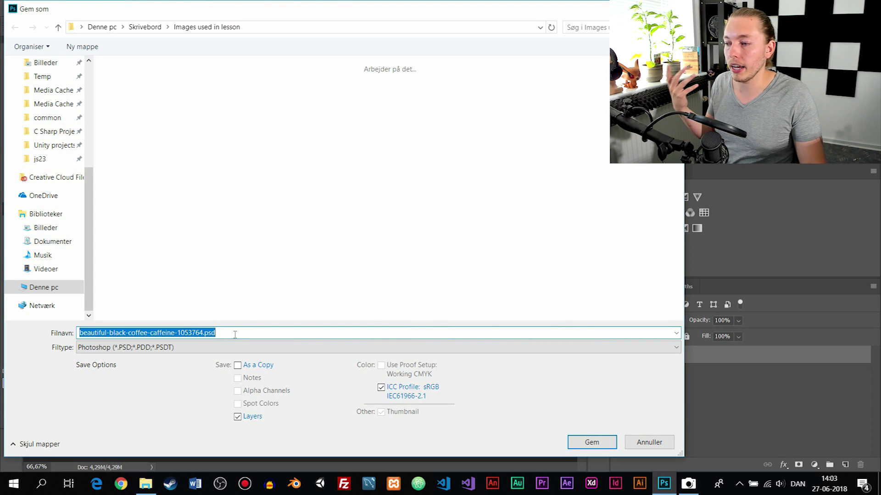
click(246, 351)
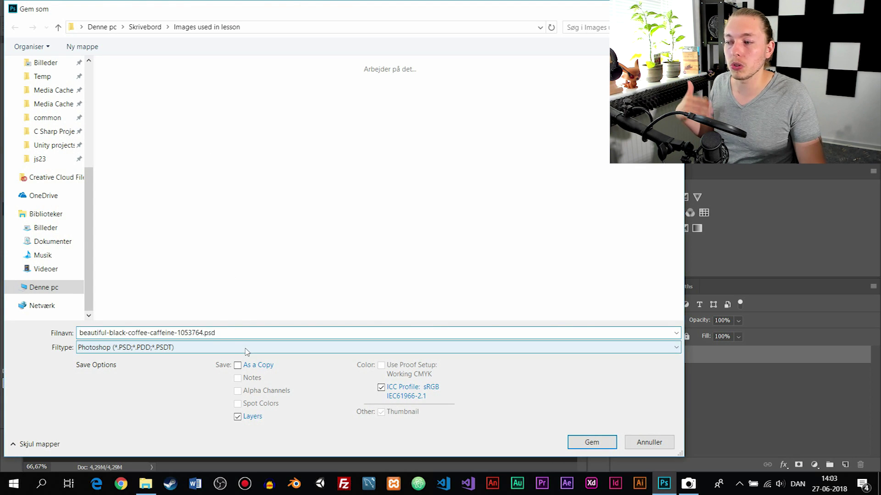
click(247, 351)
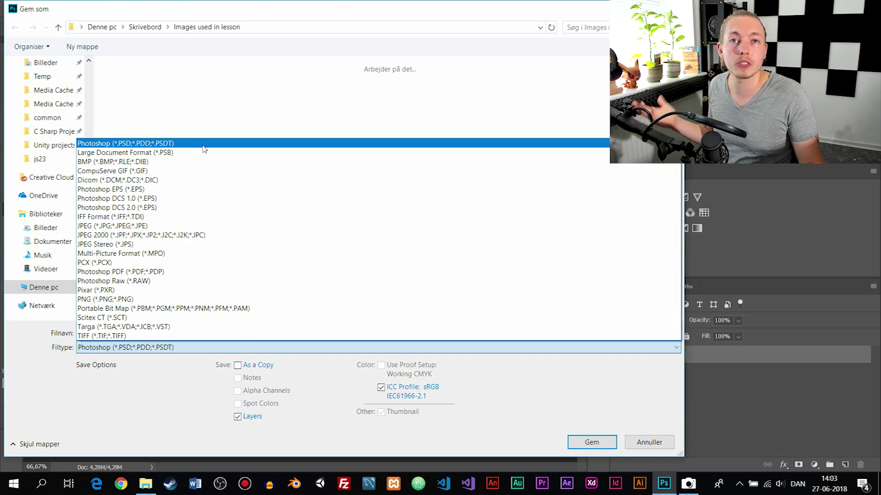